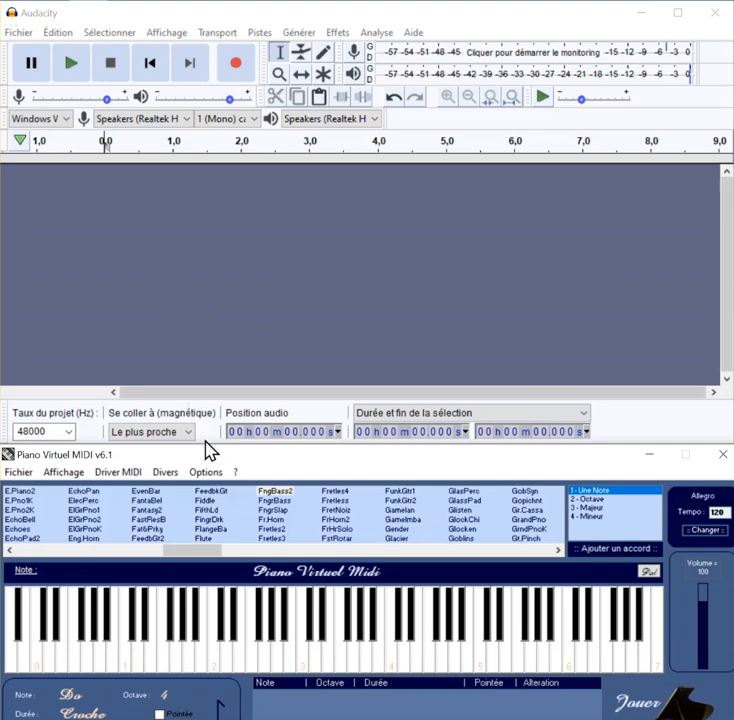
Step: Choose the Flute instrument in Piano Virtuel MIDI and record a sustained La of octave 3 in Audacity
click(201, 538)
click(367, 671)
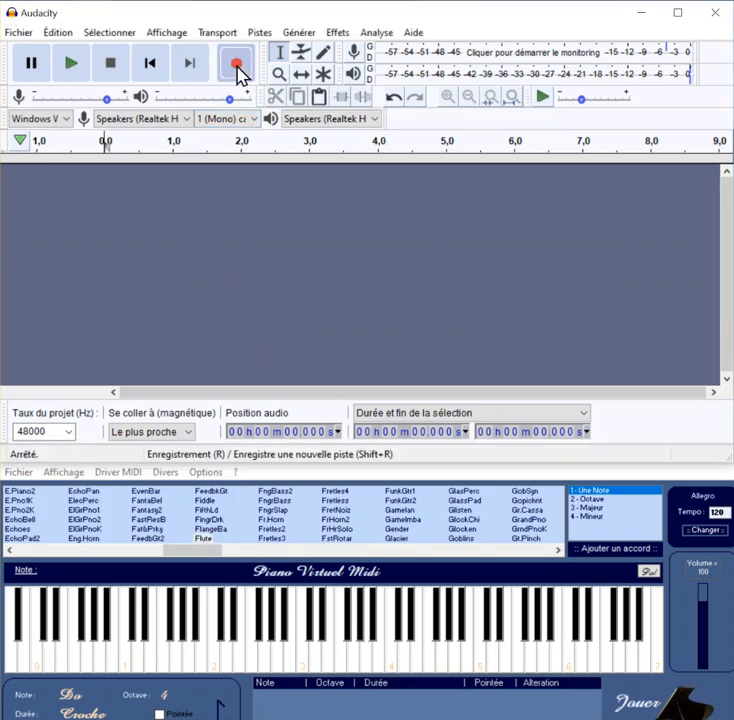
click(240, 70)
click(367, 668)
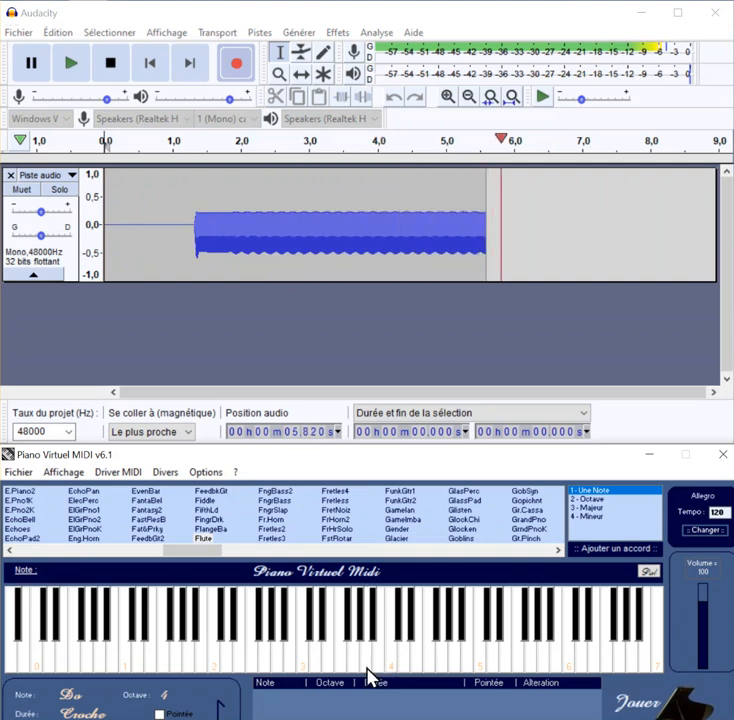
click(111, 74)
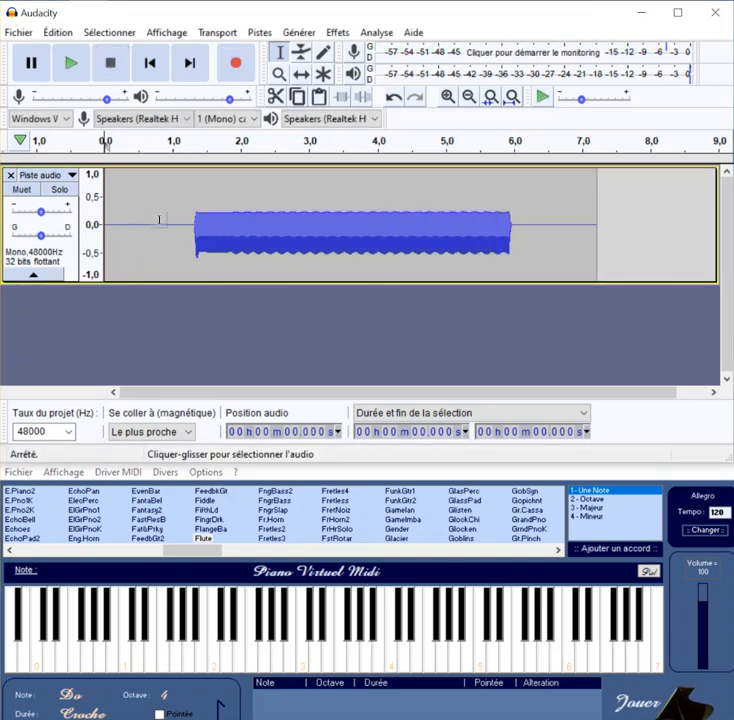
Step: Play back the recorded flute note and stop the playback
click(72, 74)
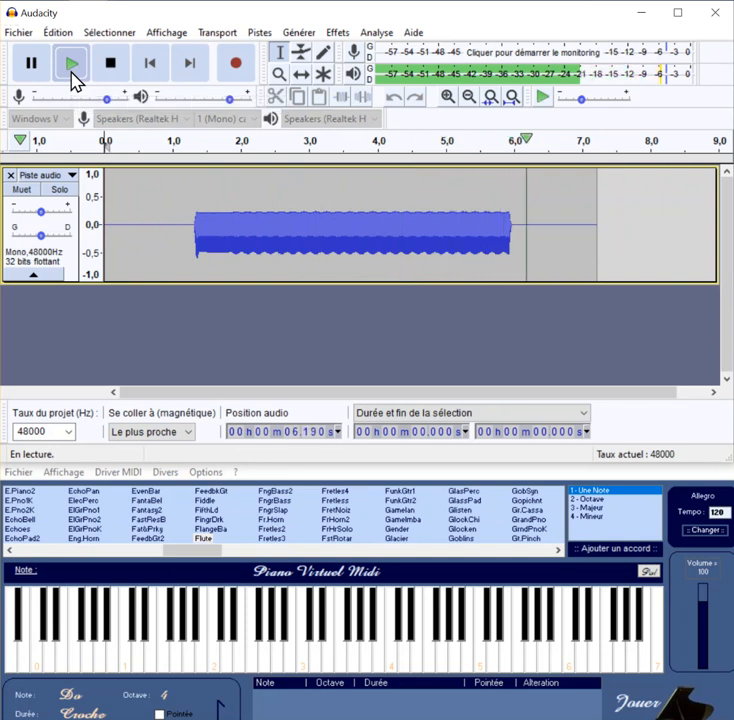
click(73, 72)
click(110, 66)
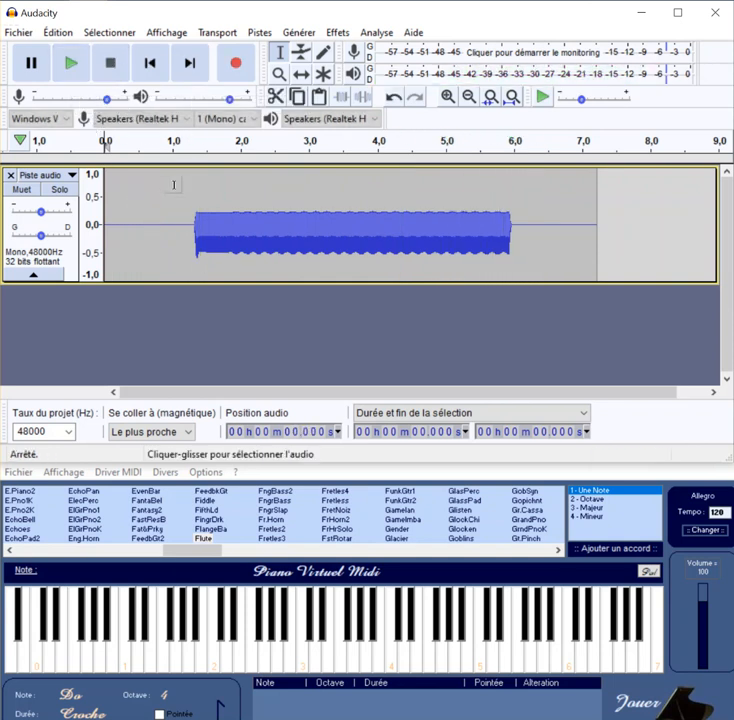
Step: Delete the silence before and after the flute note in the audio track
click(195, 224)
drag(195, 224, 100, 224)
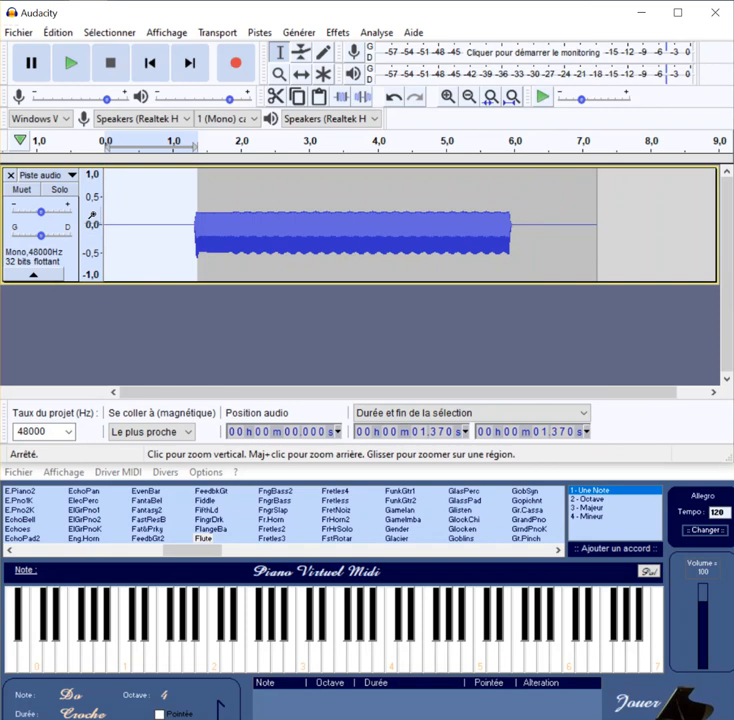
key(Delete)
drag(414, 222, 500, 228)
key(Delete)
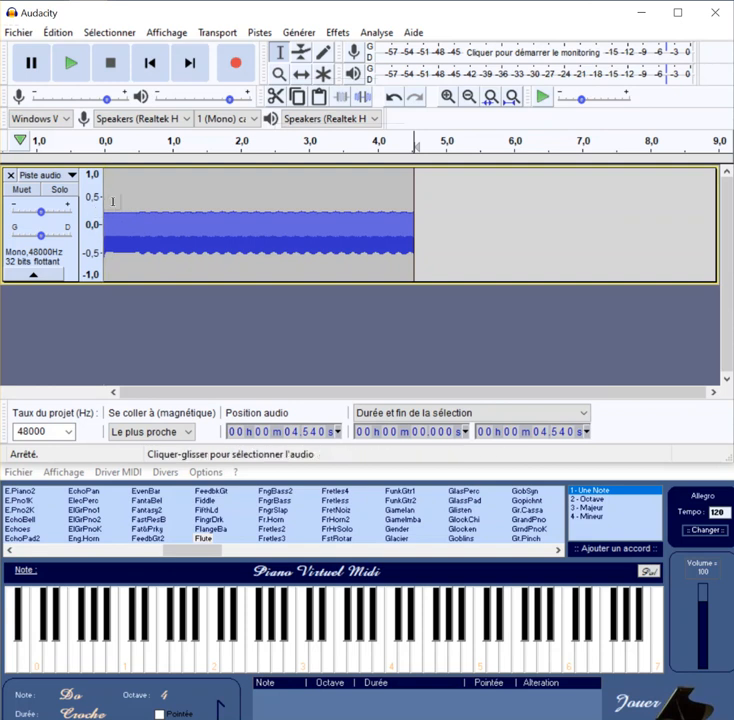
Step: Measure the duration of ten flute waveform periods by selecting from about 2.278 s to 2.301 s
drag(108, 201, 409, 221)
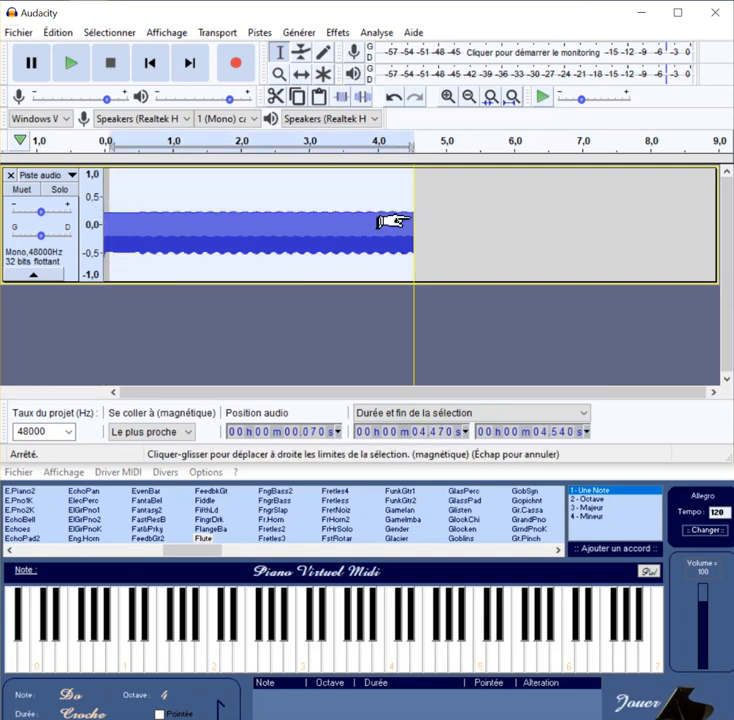
click(449, 99)
click(449, 97)
click(449, 97)
click(449, 97)
click(449, 97)
click(449, 97)
click(451, 101)
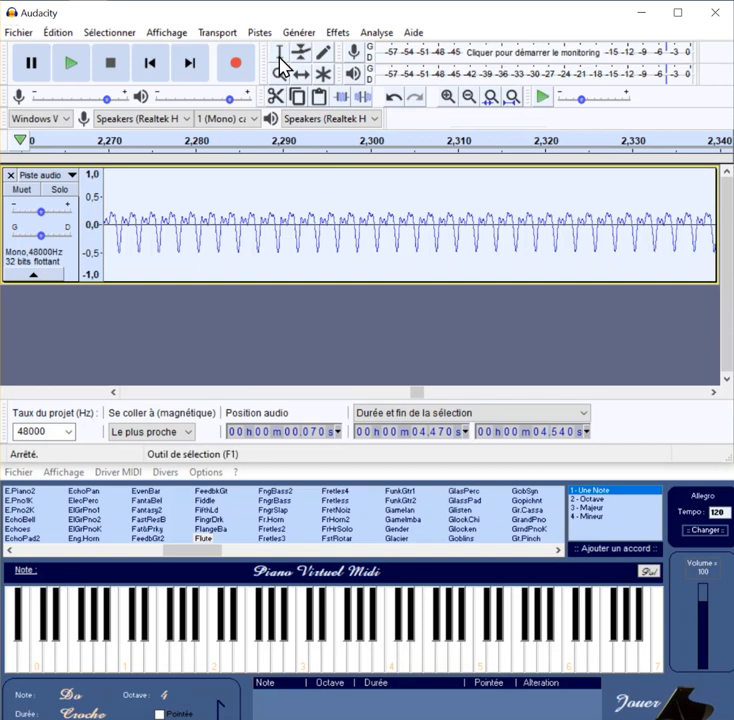
drag(178, 213, 510, 215)
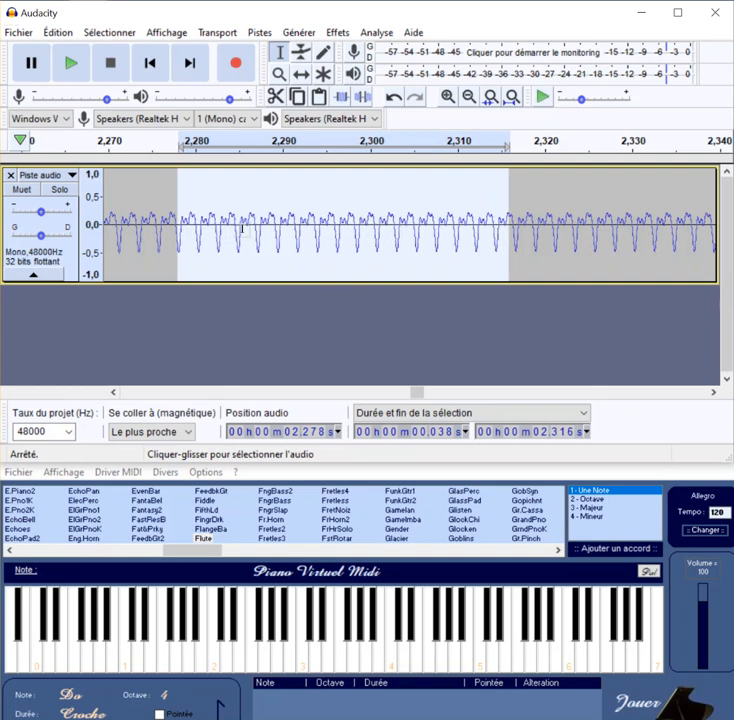
drag(507, 189, 516, 187)
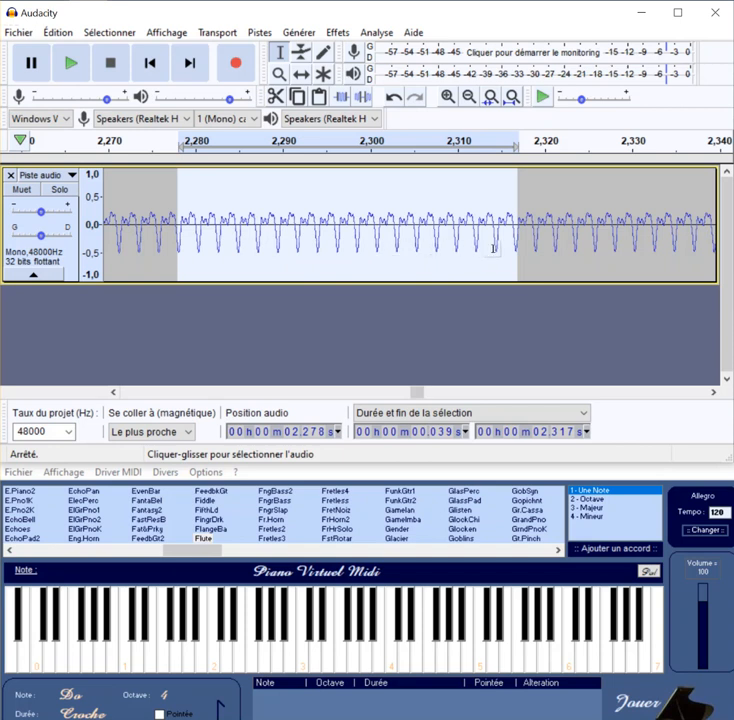
drag(497, 197, 386, 180)
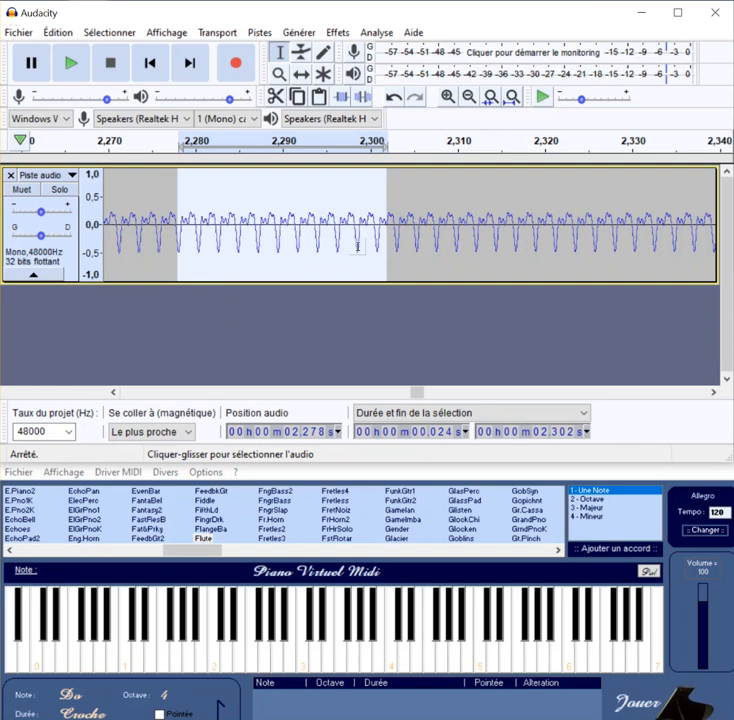
drag(386, 192, 378, 192)
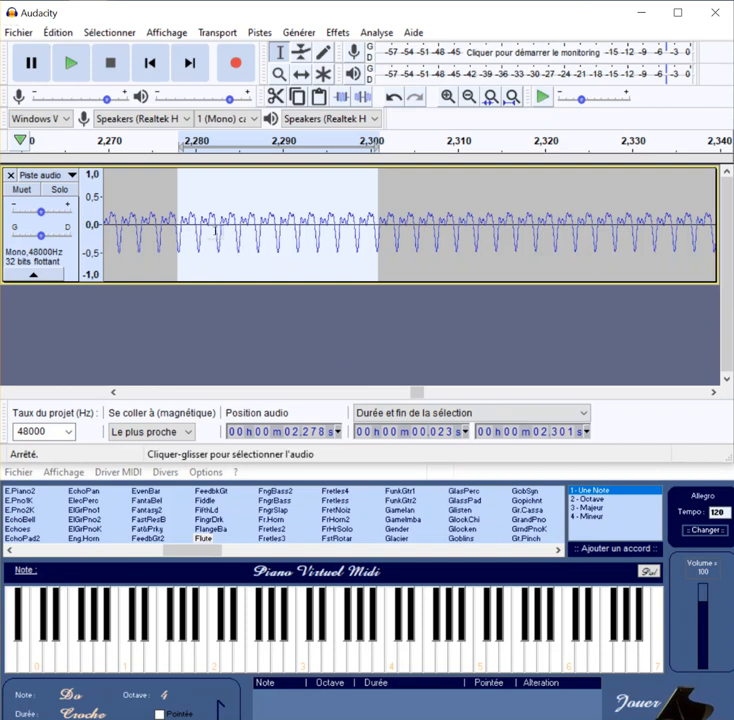
Step: Plot and examine the frequency spectrum of the flute note from about 1.231 s to 3.216 s, closing the spectrum window when done
click(468, 97)
click(468, 97)
click(468, 97)
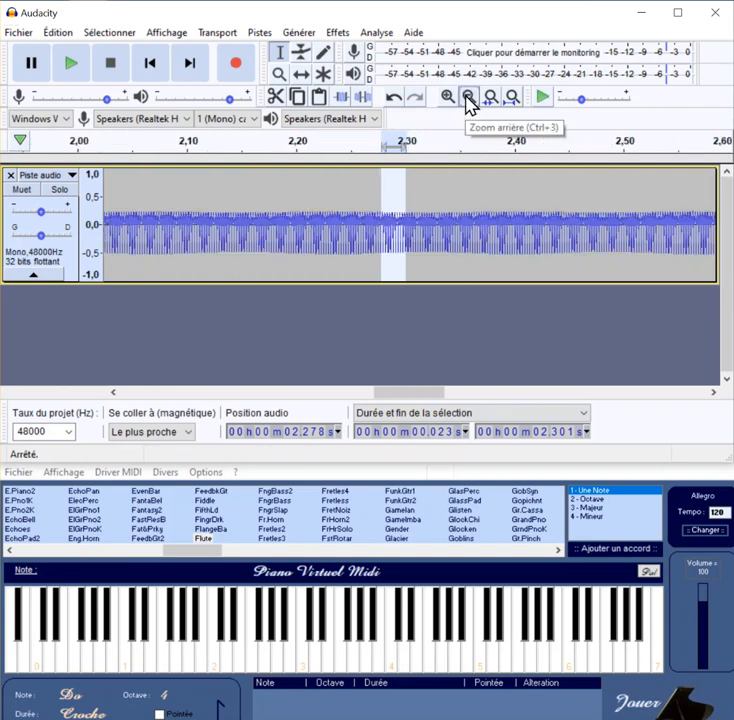
click(468, 97)
click(468, 97)
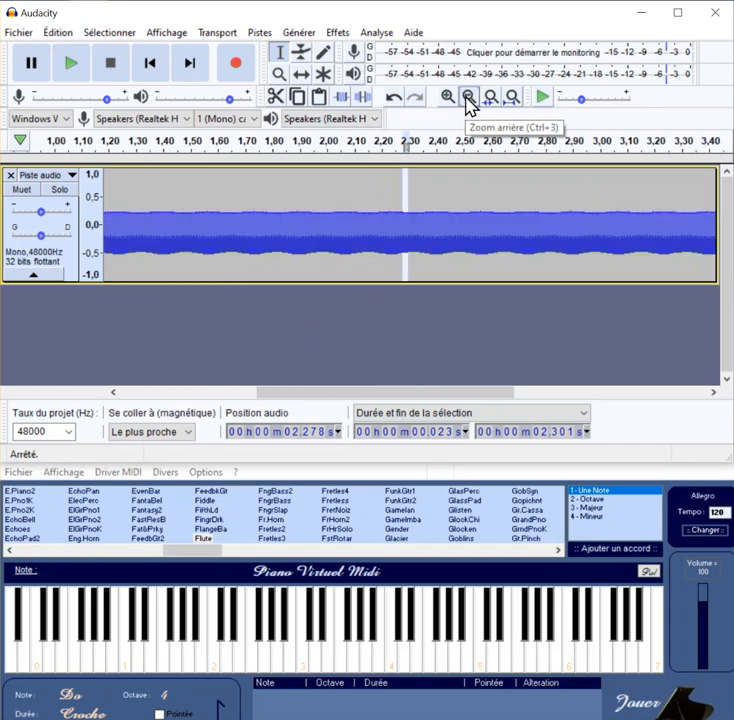
drag(119, 196, 658, 240)
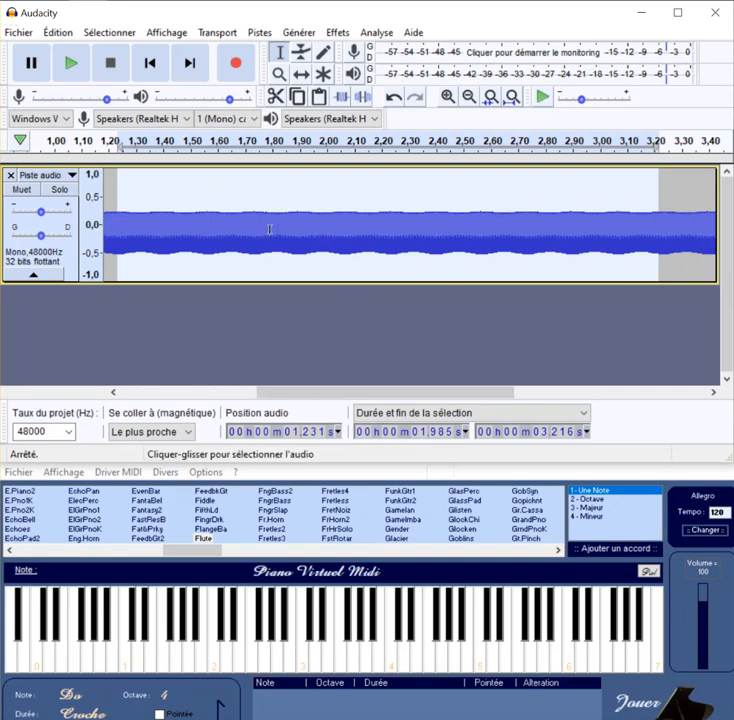
click(377, 34)
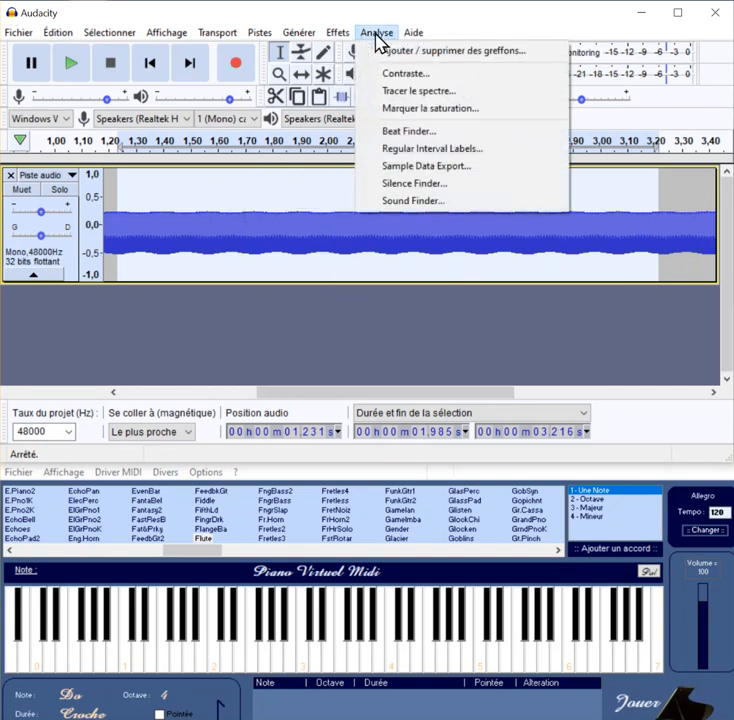
click(397, 97)
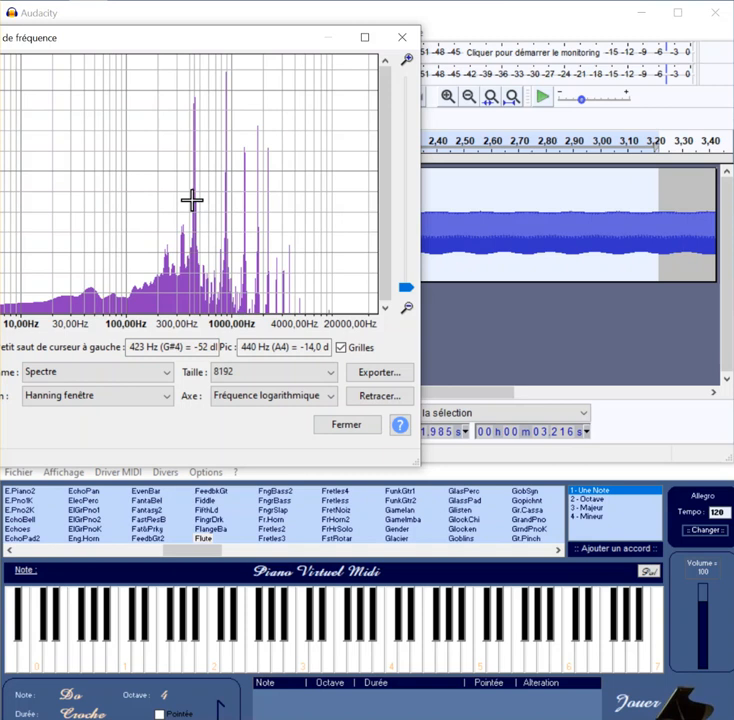
click(344, 428)
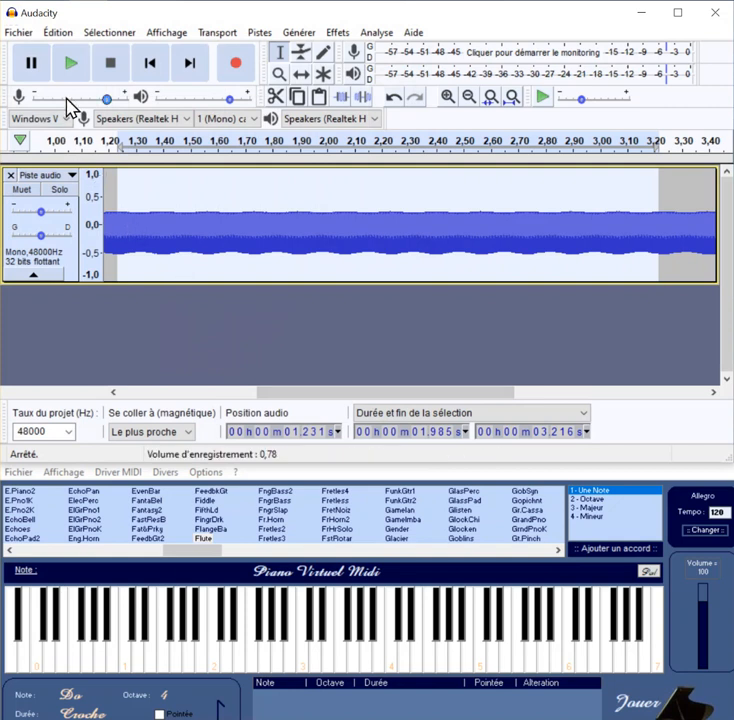
Step: Listen to the selected portion of the flute note and stop the playback
click(67, 67)
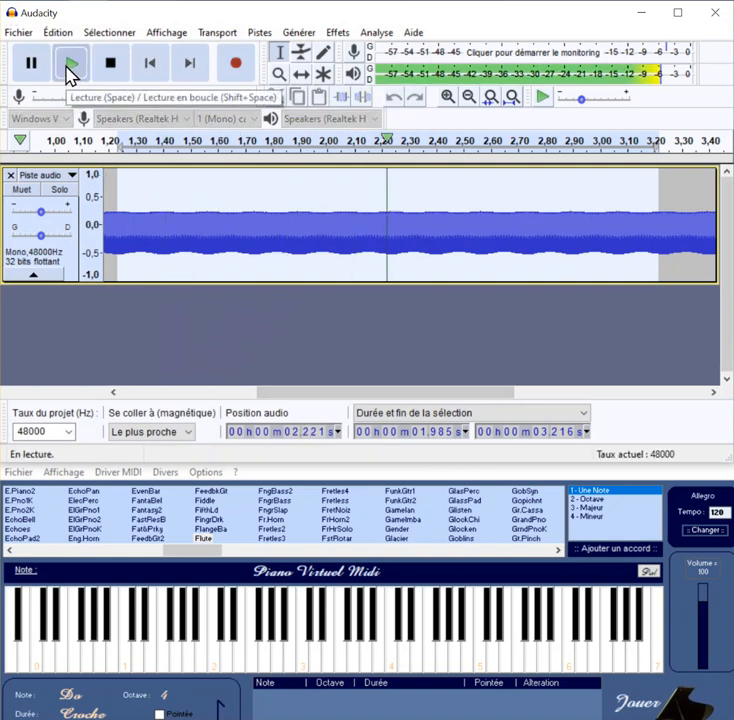
click(67, 67)
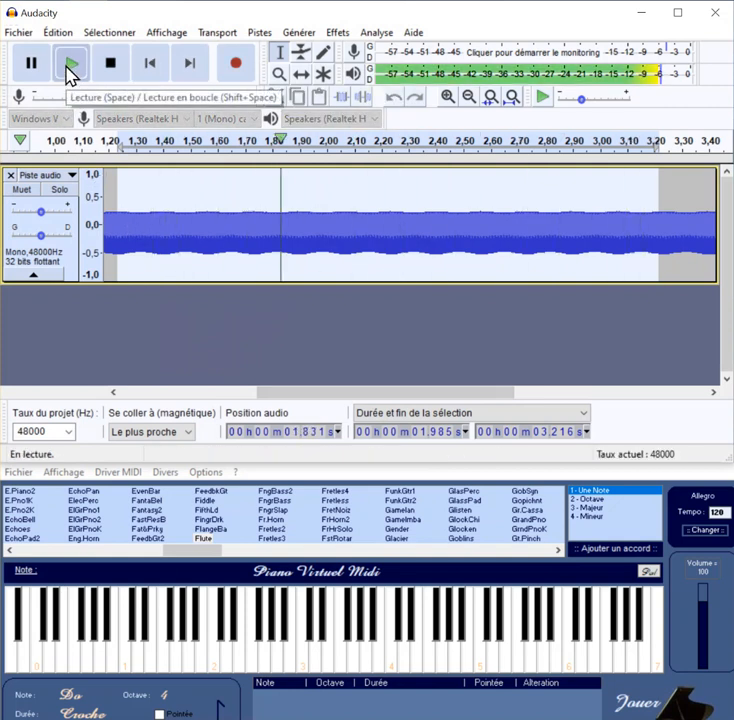
click(113, 60)
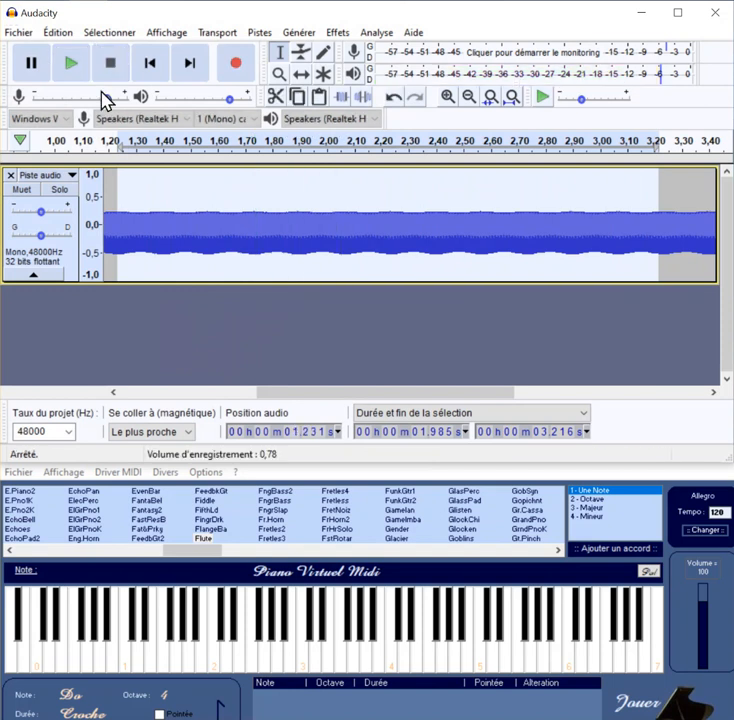
Step: Mute the flute track and add a new mono audio track below it
click(23, 192)
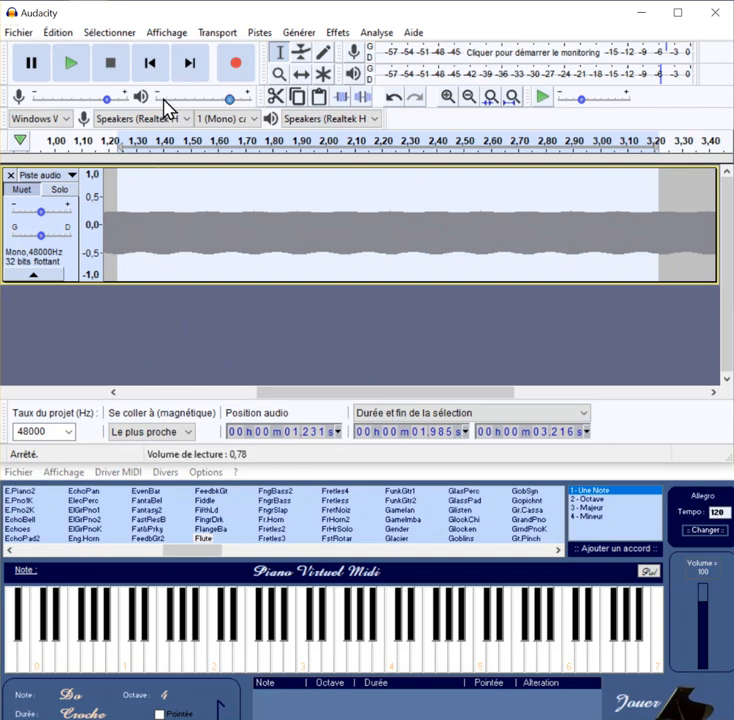
click(261, 34)
mouse_move(302, 62)
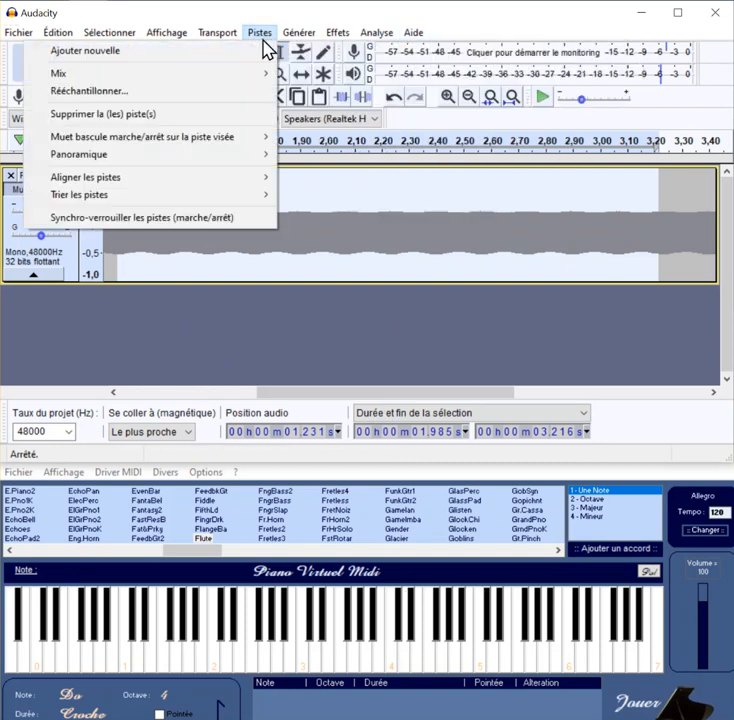
mouse_move(253, 60)
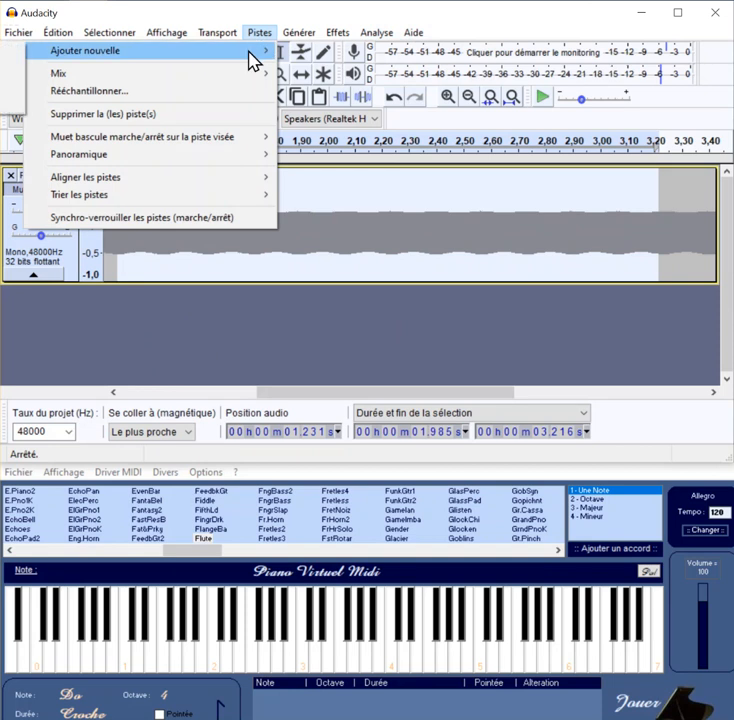
click(12, 50)
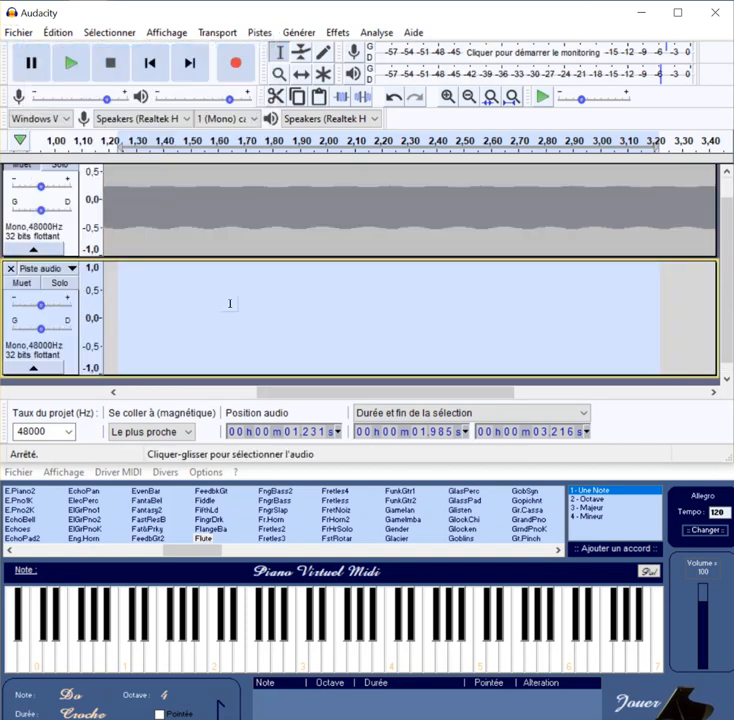
Step: Set the recording start in the new track at about 0.894 s and choose the Violin instrument in Piano Virtuel MIDI
click(160, 328)
click(127, 322)
drag(127, 318, 105, 313)
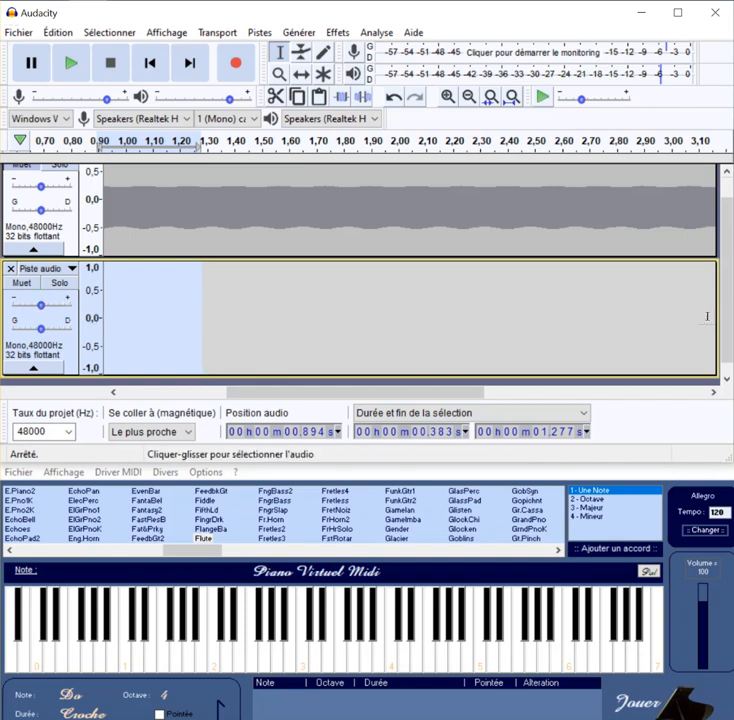
drag(729, 323, 729, 298)
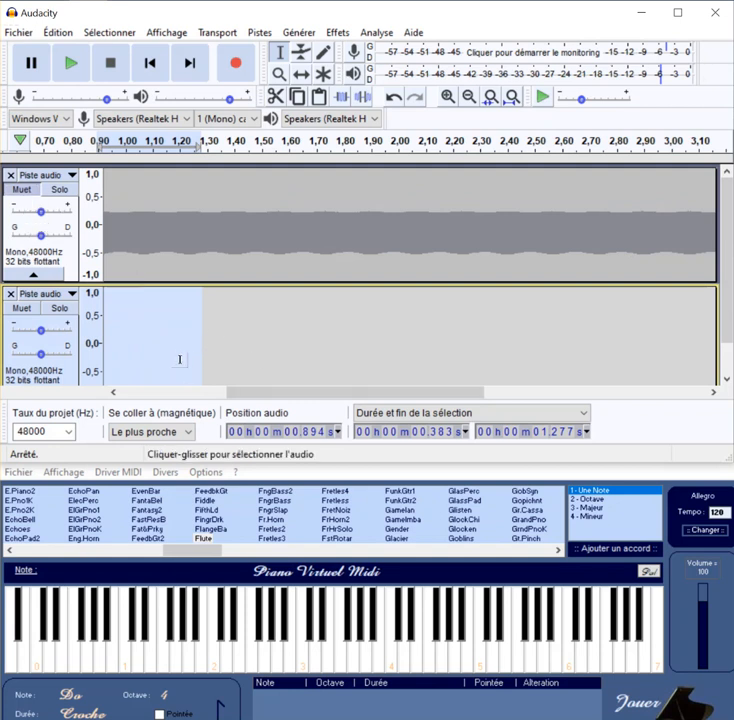
drag(199, 552, 513, 587)
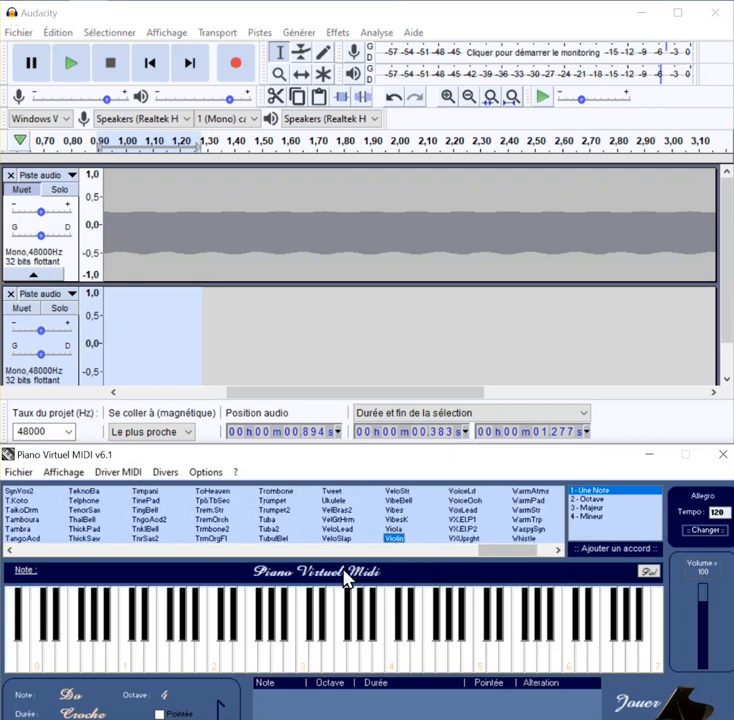
click(367, 670)
Step: Record a sustained violin La of octave 3 in the second track and delete the silence before the note
click(240, 68)
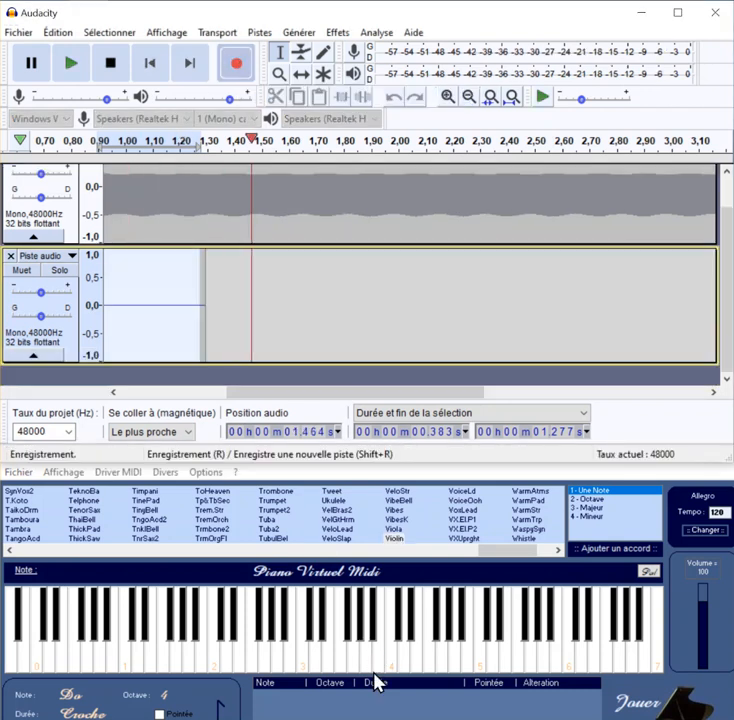
click(362, 668)
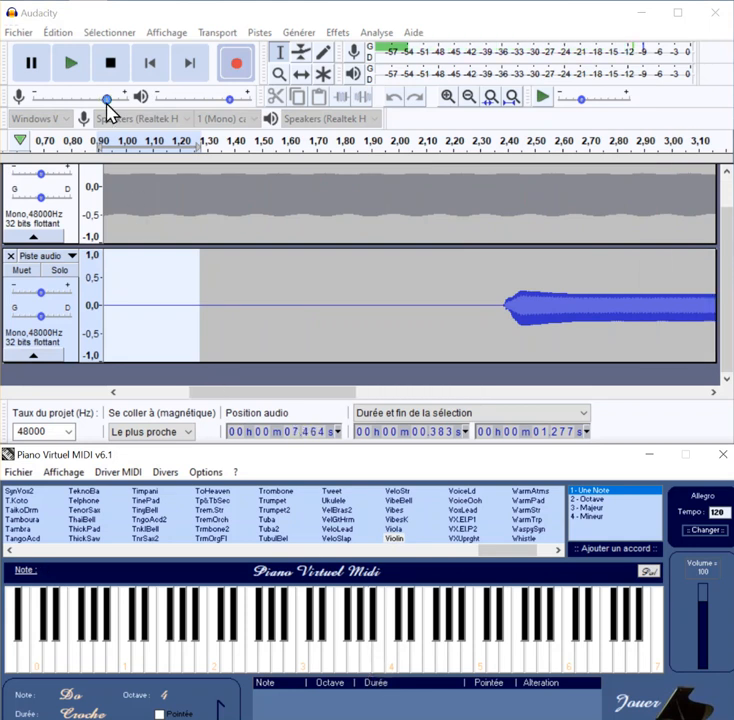
click(110, 66)
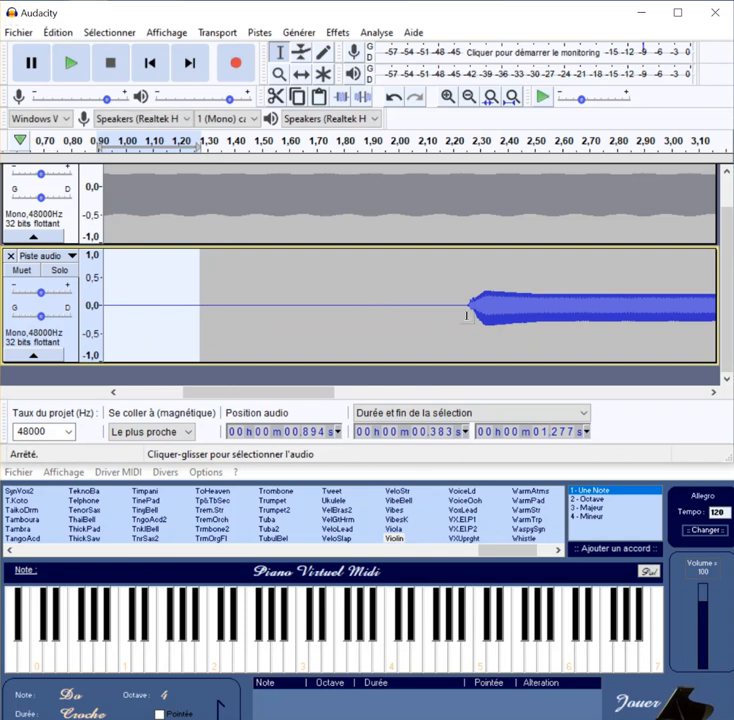
drag(470, 304, 68, 297)
key(Delete)
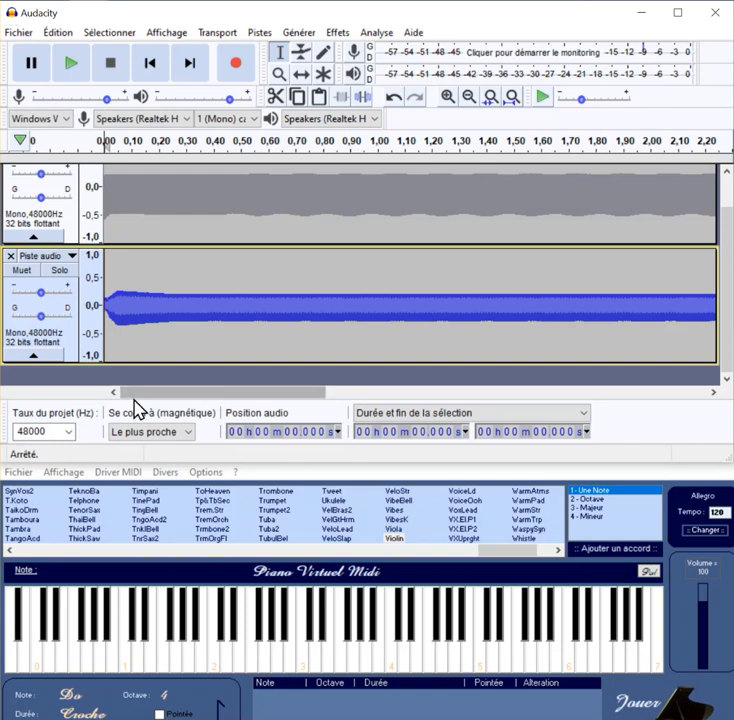
Step: Select the violin note from about 0.064 s to 1.286 s and compare its waveform periods with the flute's
drag(152, 294, 380, 303)
click(120, 300)
drag(120, 300, 454, 305)
click(447, 96)
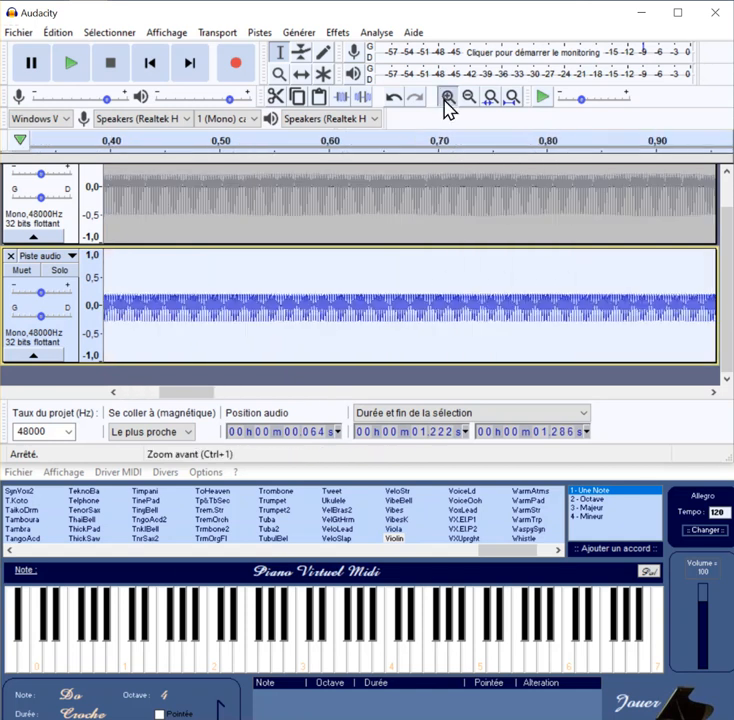
click(447, 97)
click(447, 97)
click(447, 97)
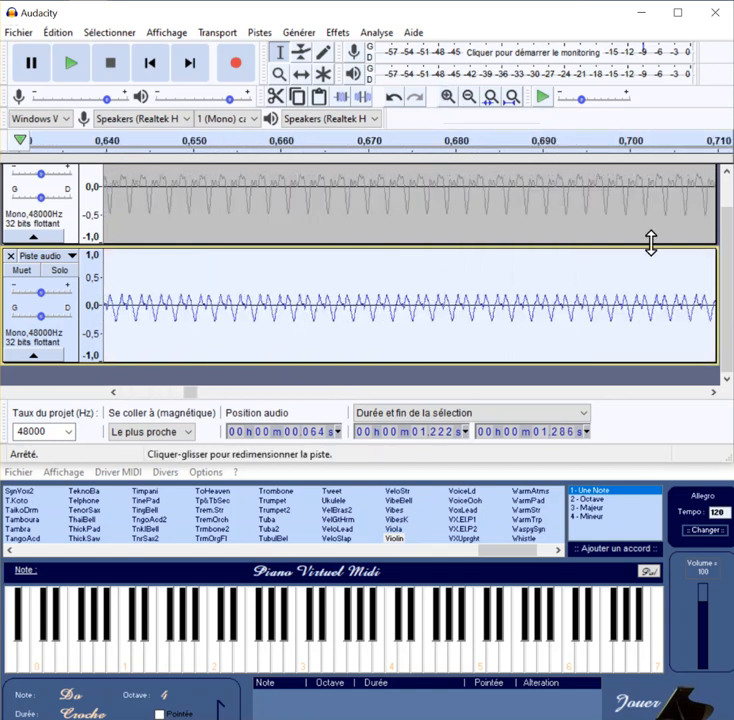
scroll(726, 290, up, 1)
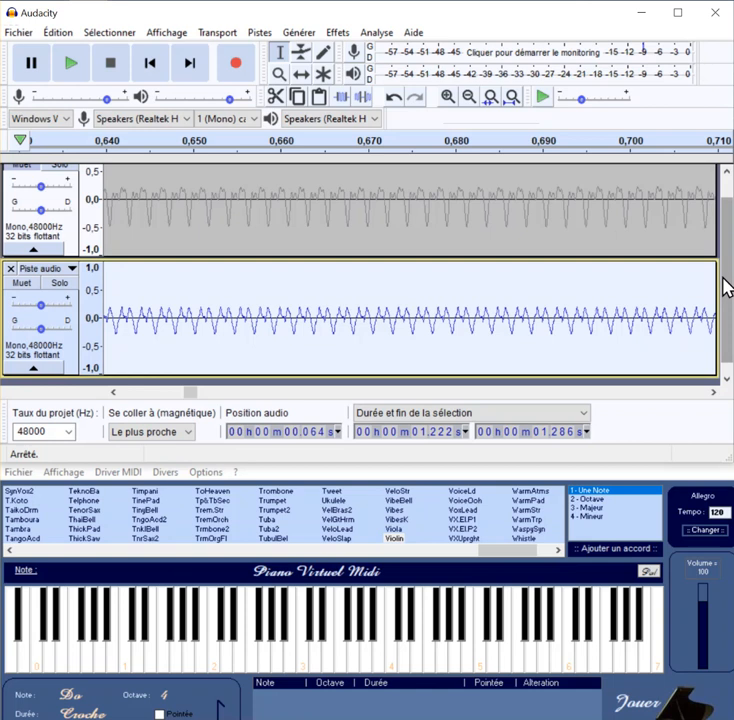
click(468, 100)
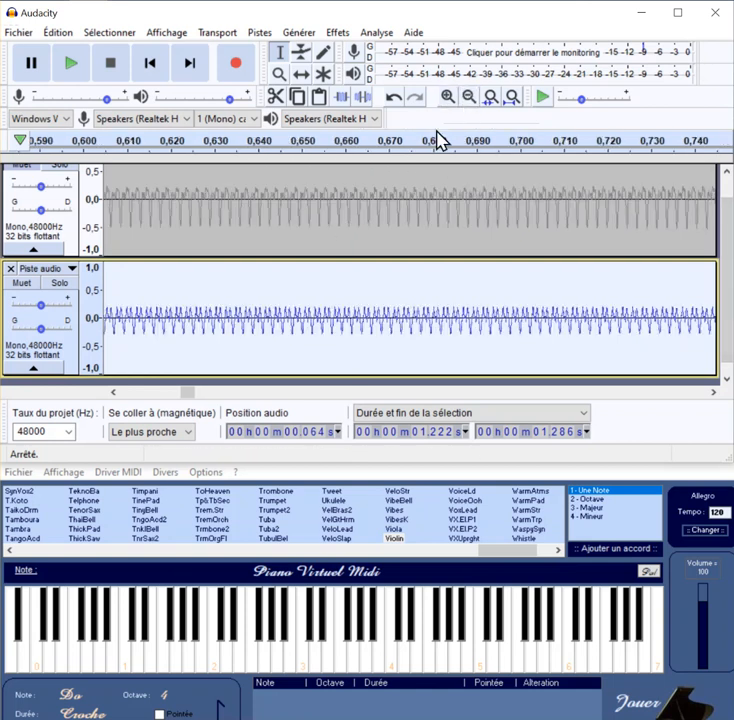
click(448, 97)
click(448, 97)
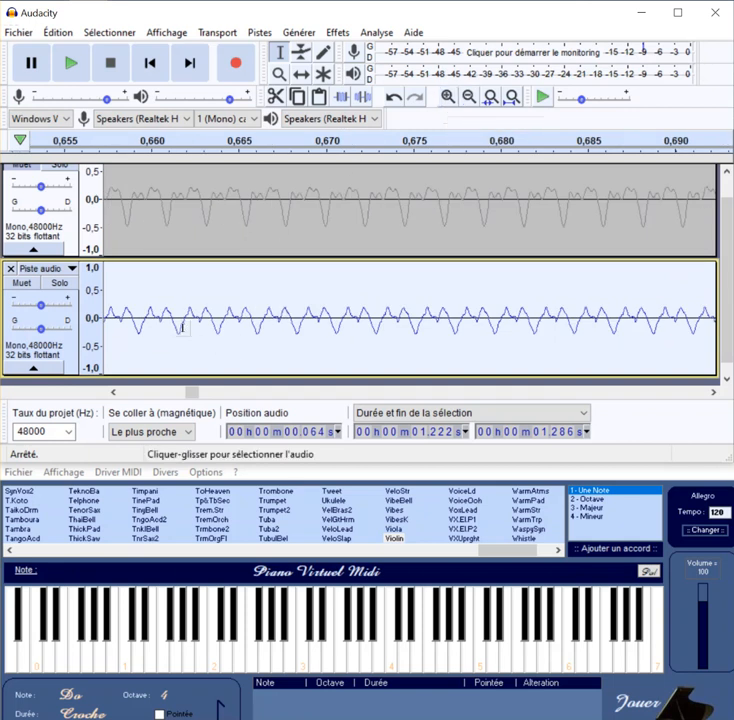
Step: Select the violin note from about 0.075 s to 1.765 s, plot its frequency spectrum and close the plot after examining the peaks
click(468, 97)
click(468, 97)
click(468, 97)
click(468, 97)
click(468, 97)
click(468, 97)
click(468, 97)
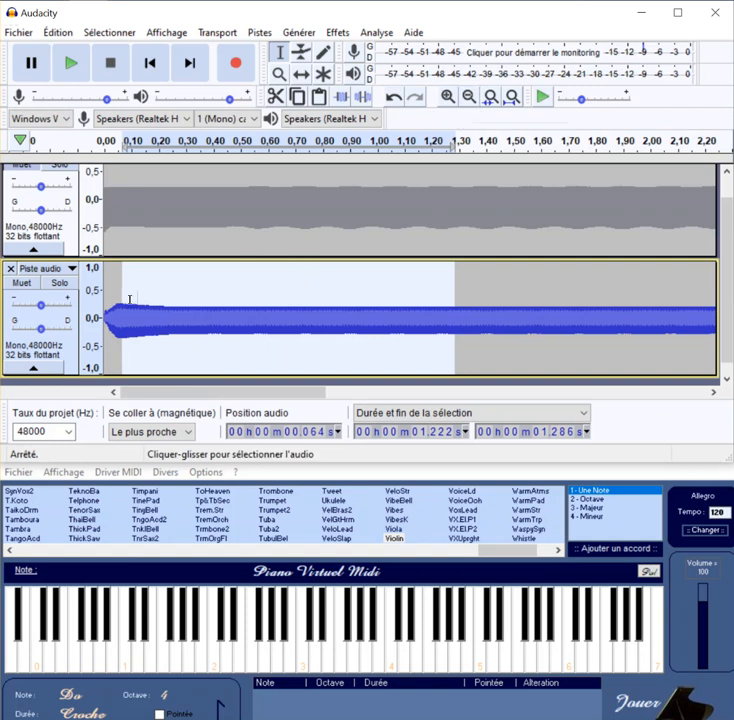
drag(124, 300, 566, 328)
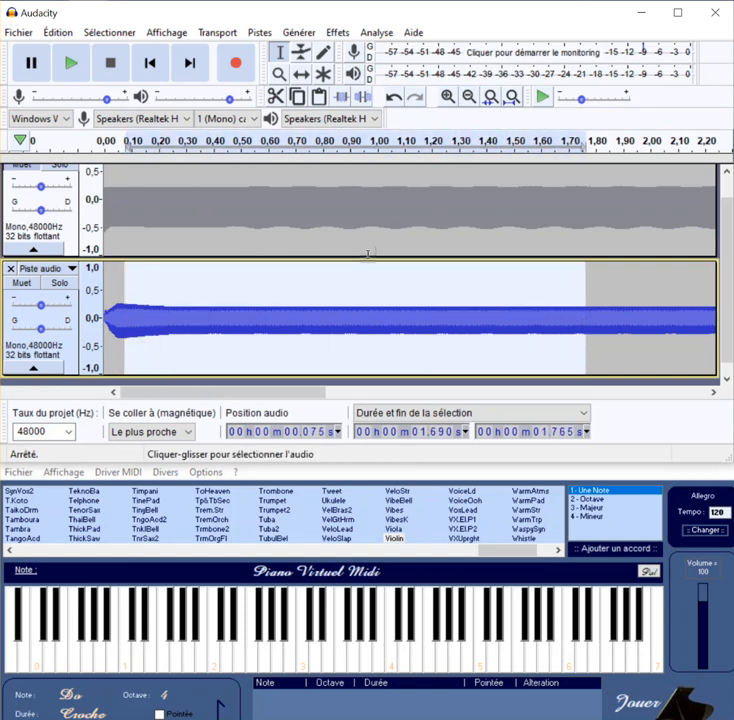
click(375, 33)
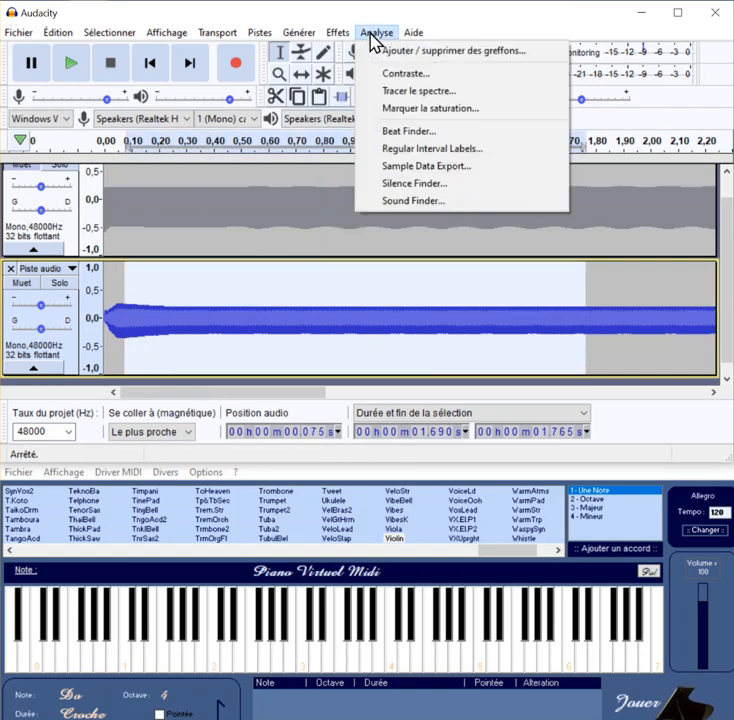
click(392, 91)
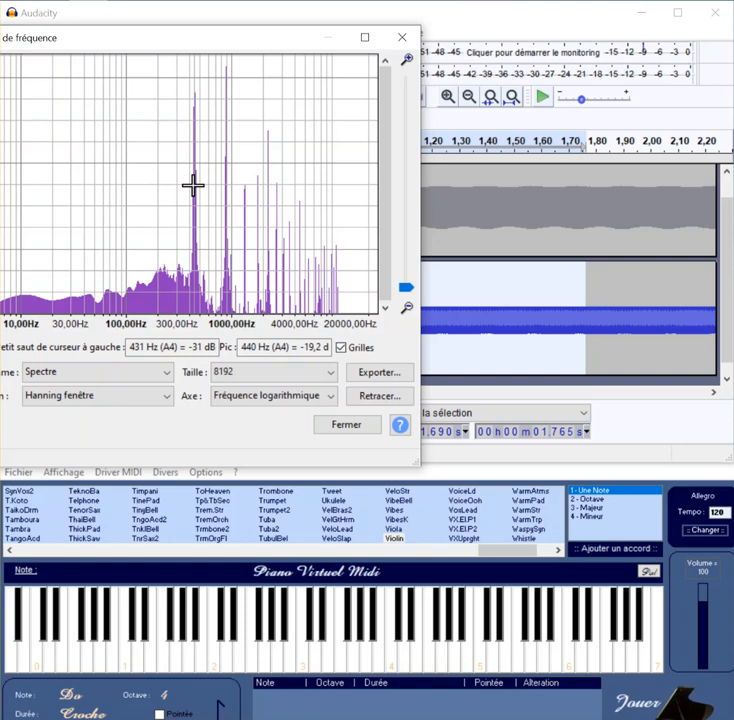
click(343, 428)
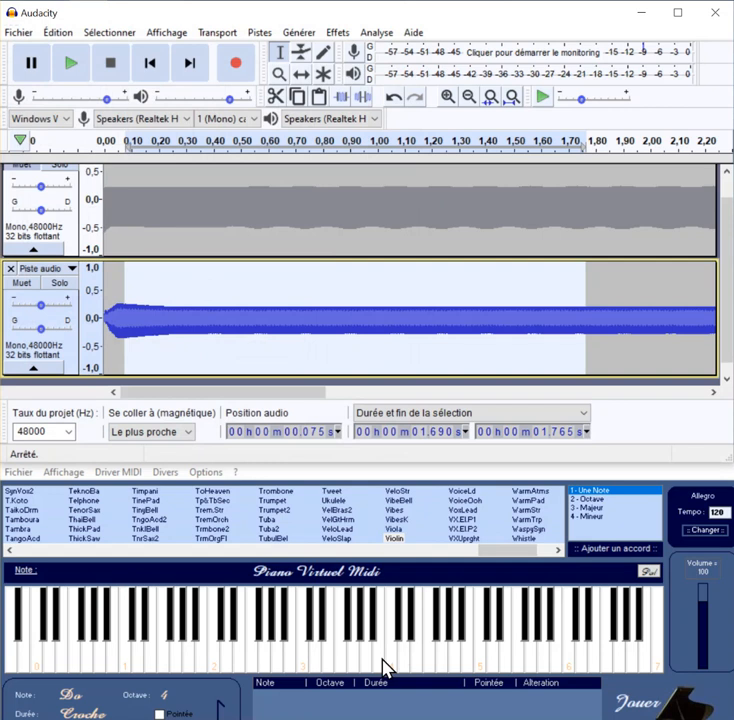
Step: Enlarge the violin track's vertical scale and play the flute and violin tracks one at a time in solo
click(91, 316)
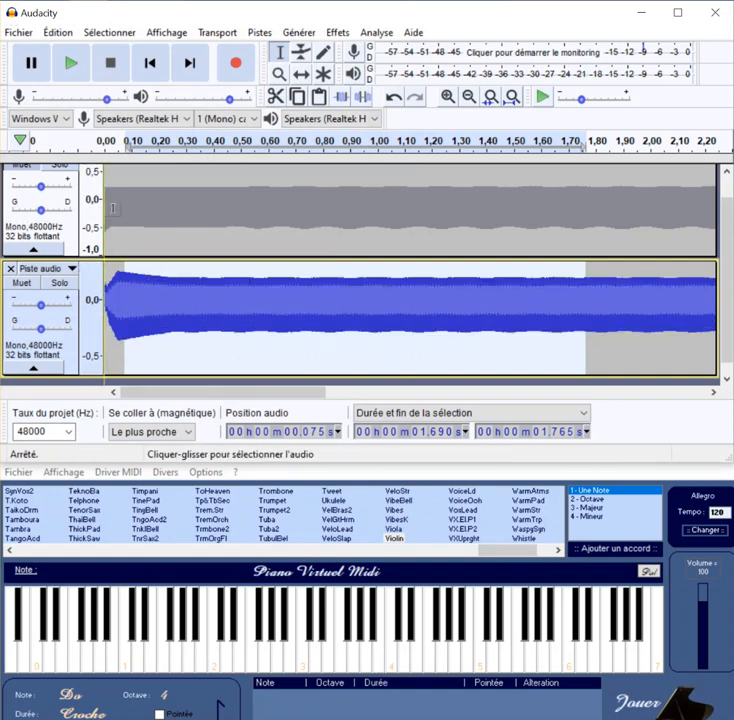
scroll(729, 296, up, 1)
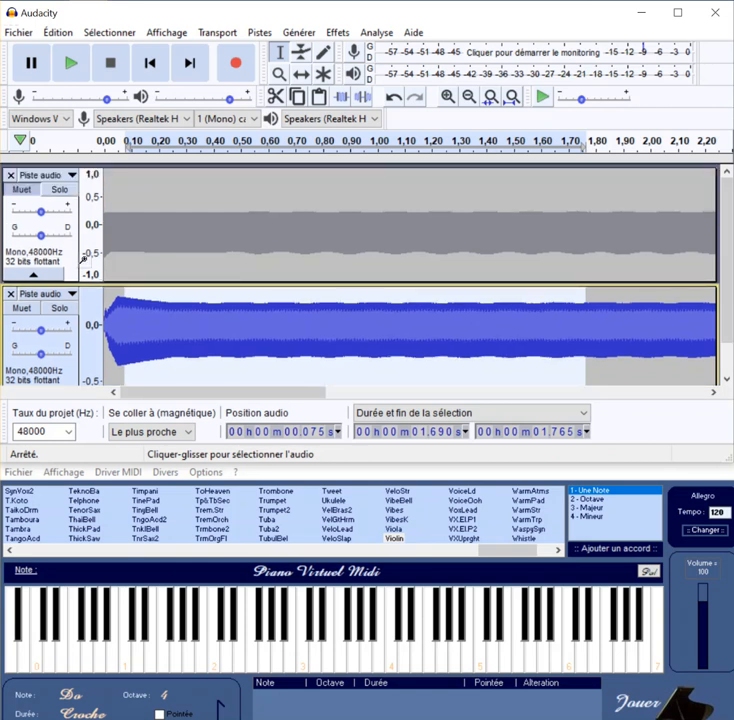
click(62, 190)
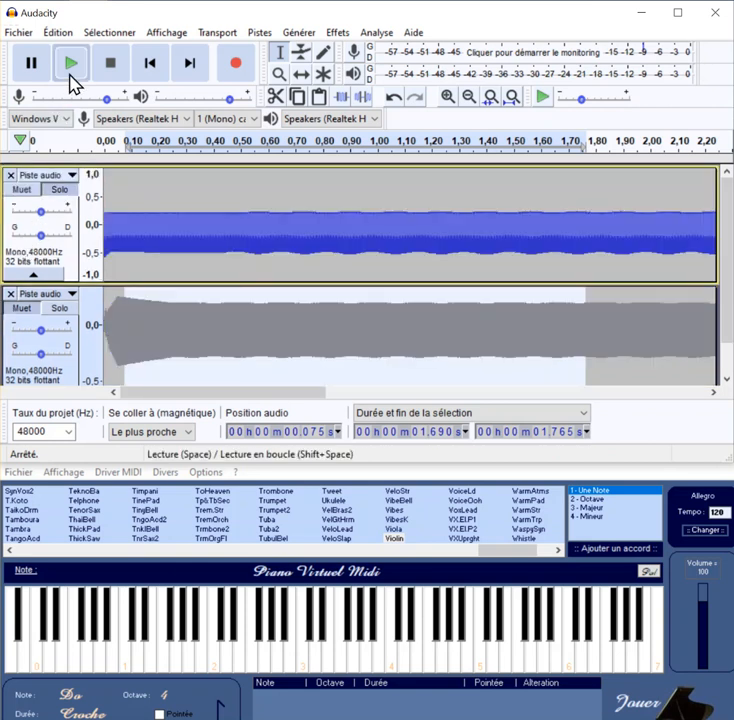
click(72, 83)
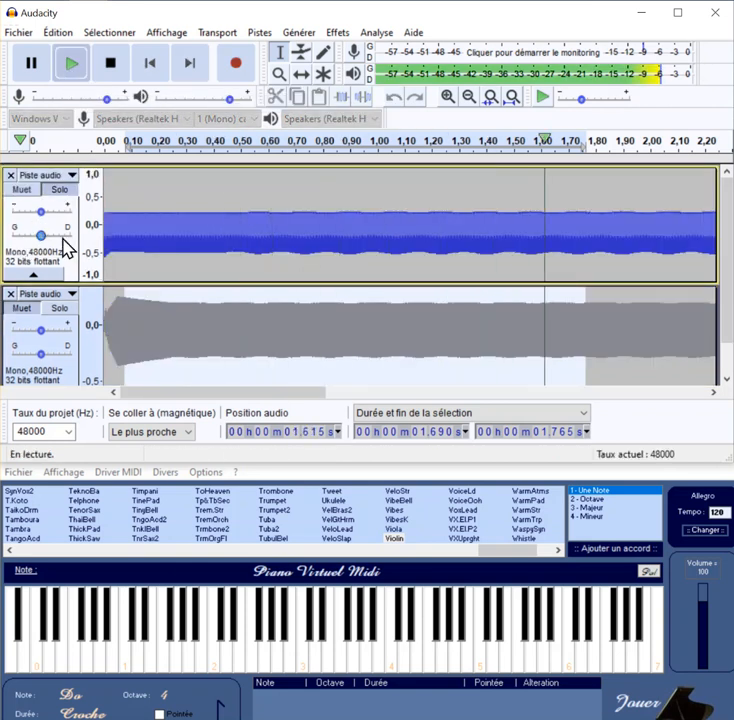
click(58, 308)
click(67, 66)
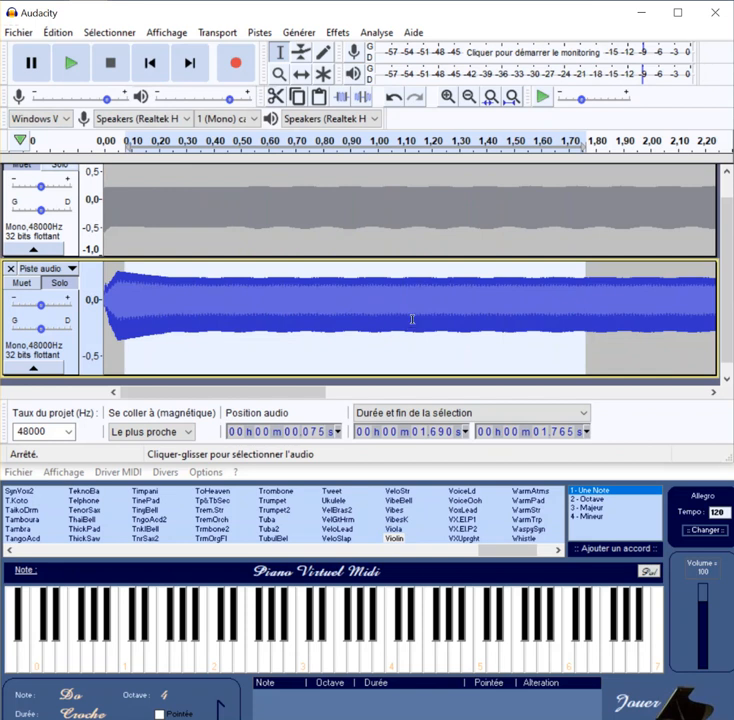
Step: Examine the violin's repeating waveform pattern alongside the flute's around 0.90 to 0.94 s
click(448, 99)
click(448, 99)
click(448, 99)
click(448, 99)
click(448, 99)
click(448, 99)
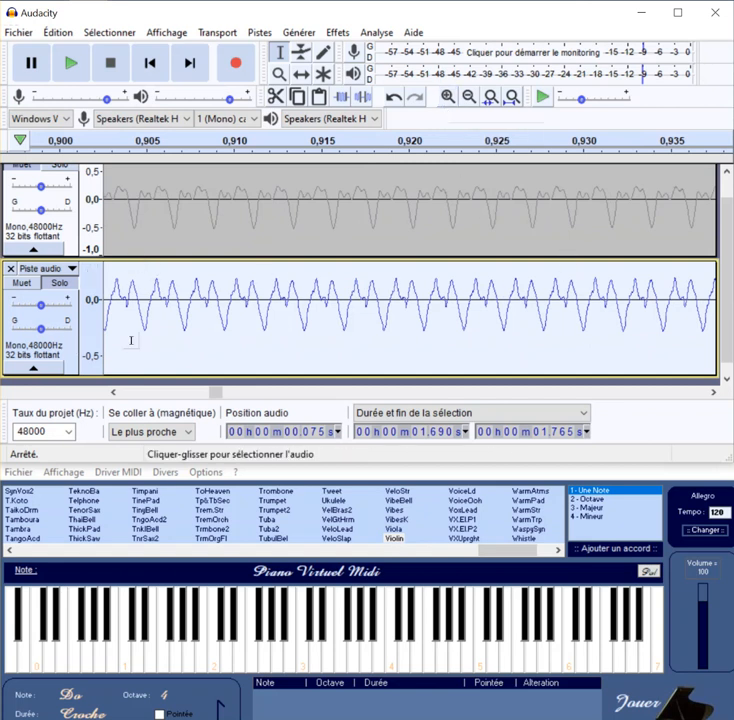
Step: Mute the violin track and add a new mono audio track below it
click(21, 284)
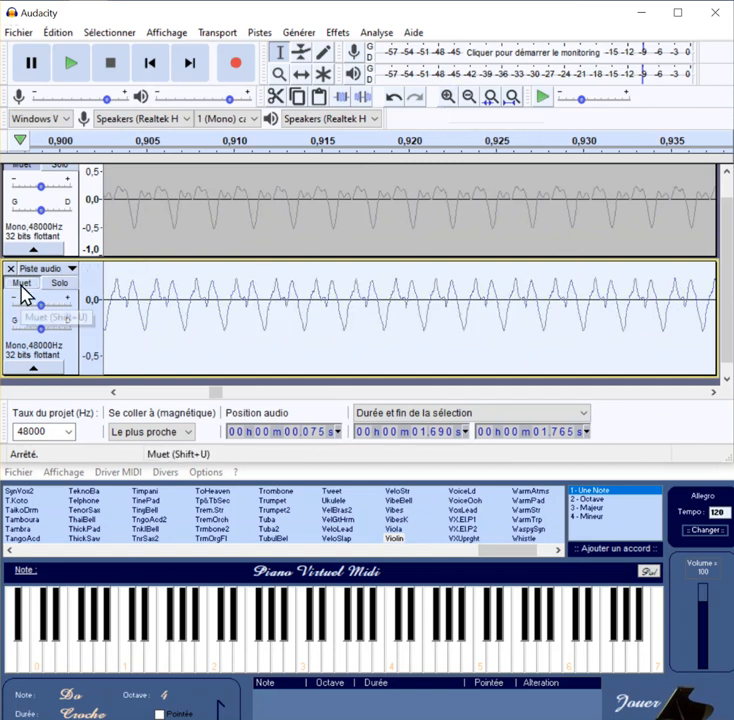
click(261, 33)
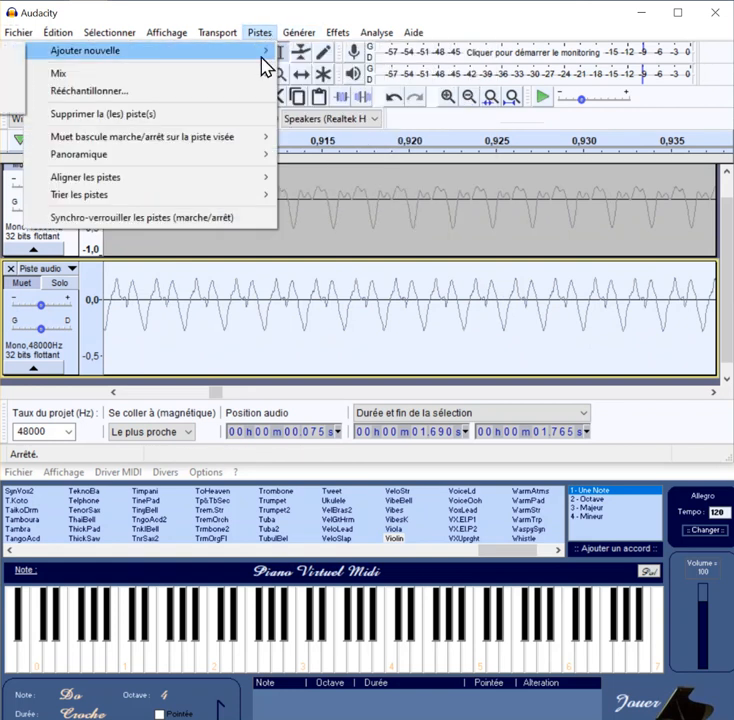
click(3, 51)
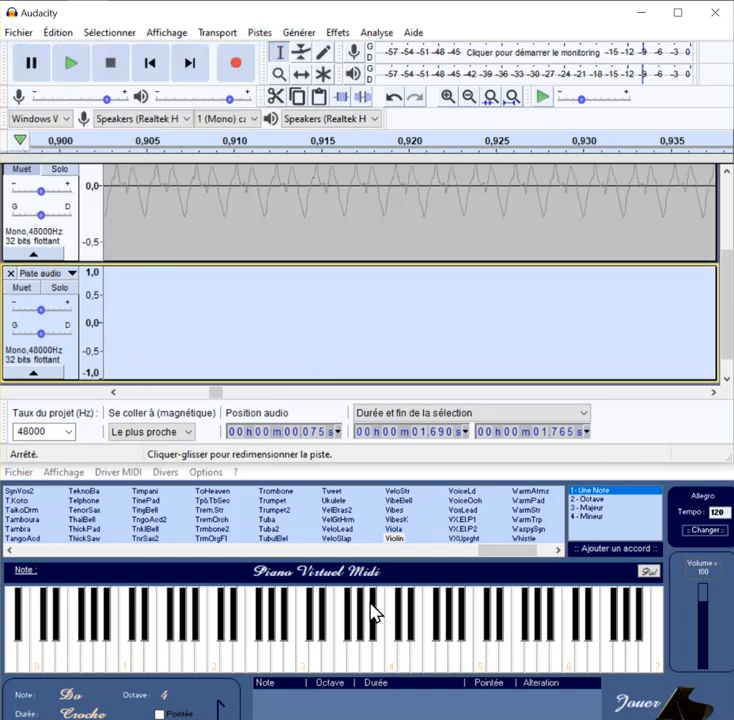
Step: Choose the PianoStr instrument in Piano Virtuel MIDI and record a La of octave 3 in the third track
drag(501, 565, 352, 570)
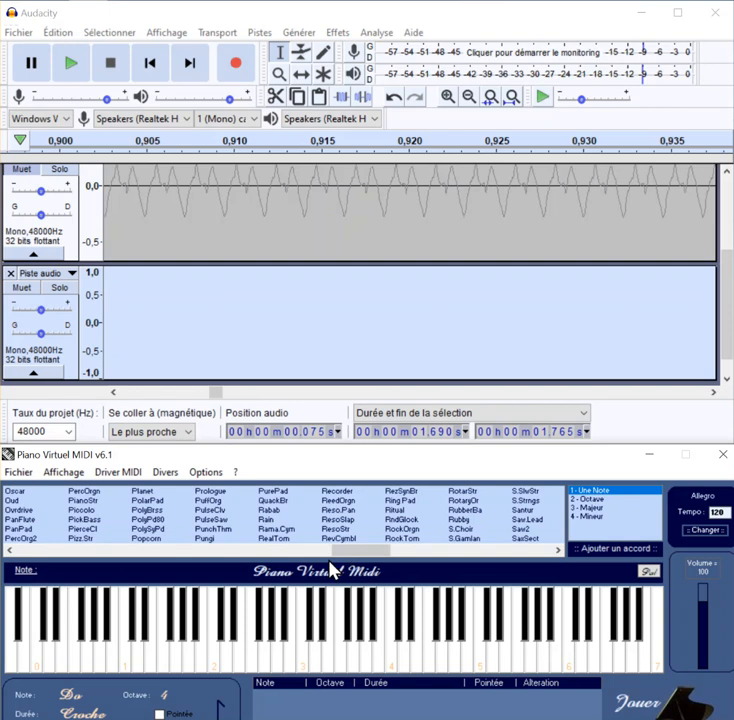
click(367, 668)
click(236, 80)
click(368, 668)
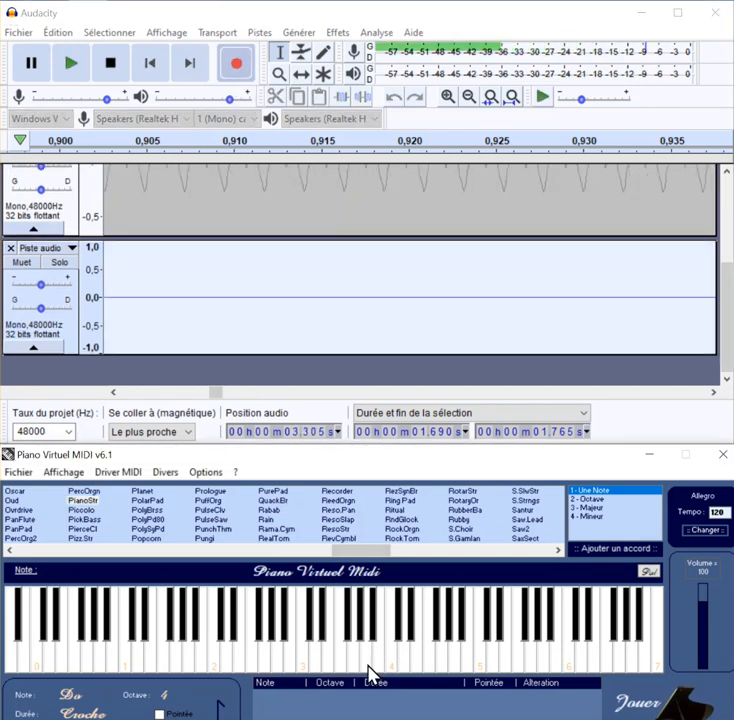
click(111, 66)
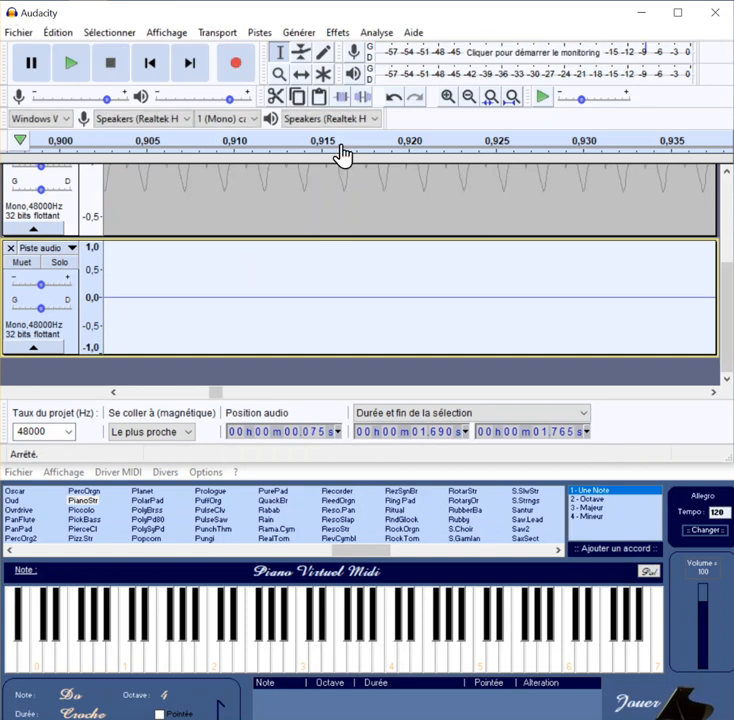
Step: Delete the silence before and after the piano note in the third track
click(467, 97)
click(467, 97)
click(467, 97)
click(467, 97)
click(467, 97)
click(467, 97)
click(466, 99)
click(466, 99)
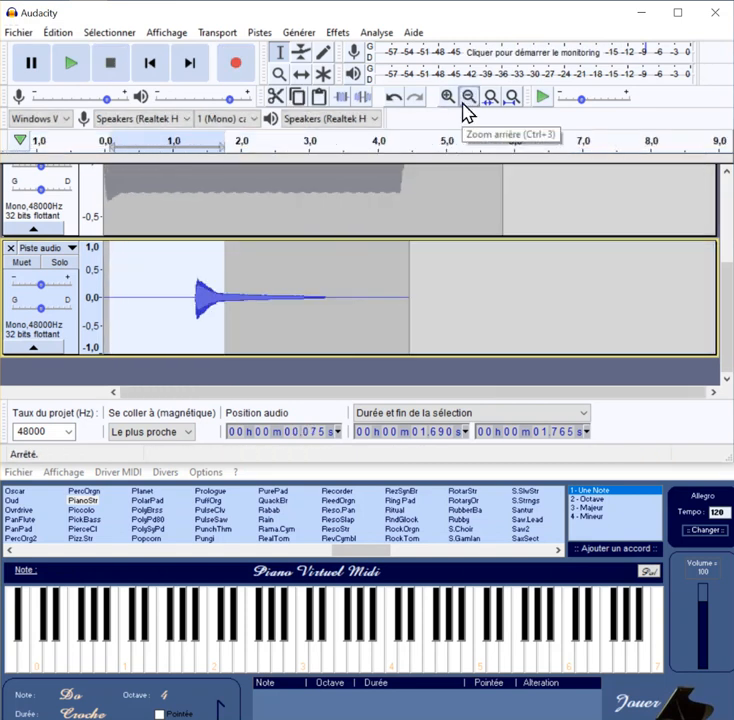
drag(195, 296, 92, 297)
key(Delete)
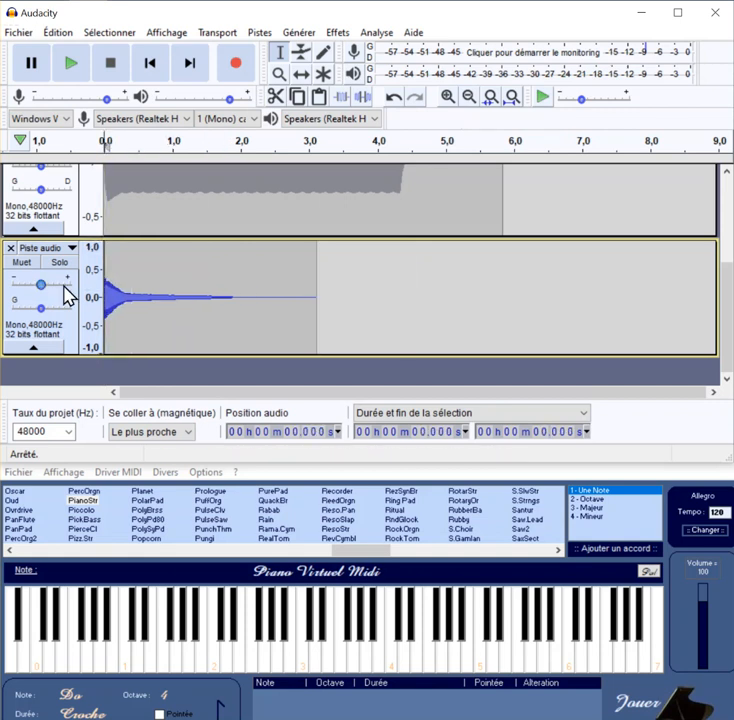
double_click(246, 297)
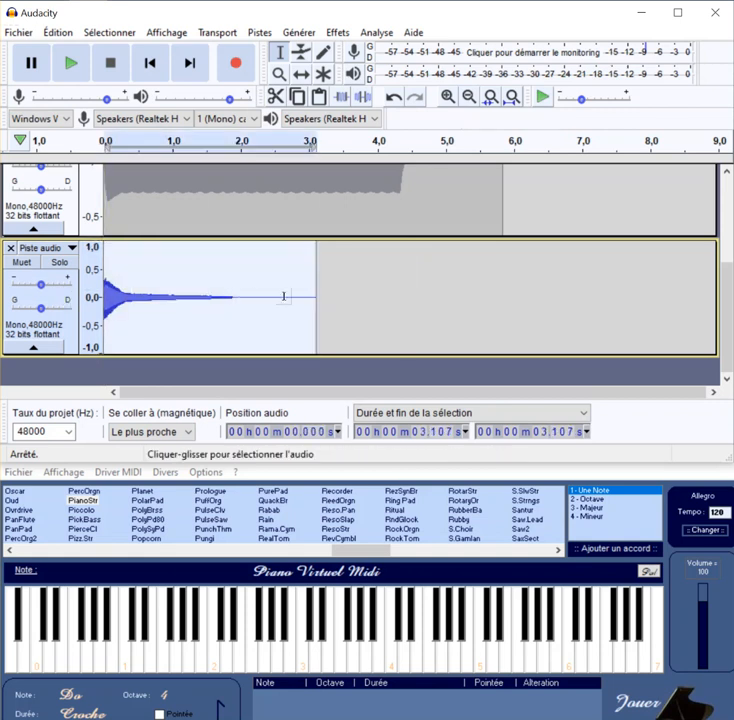
click(235, 292)
drag(234, 296, 317, 300)
key(Delete)
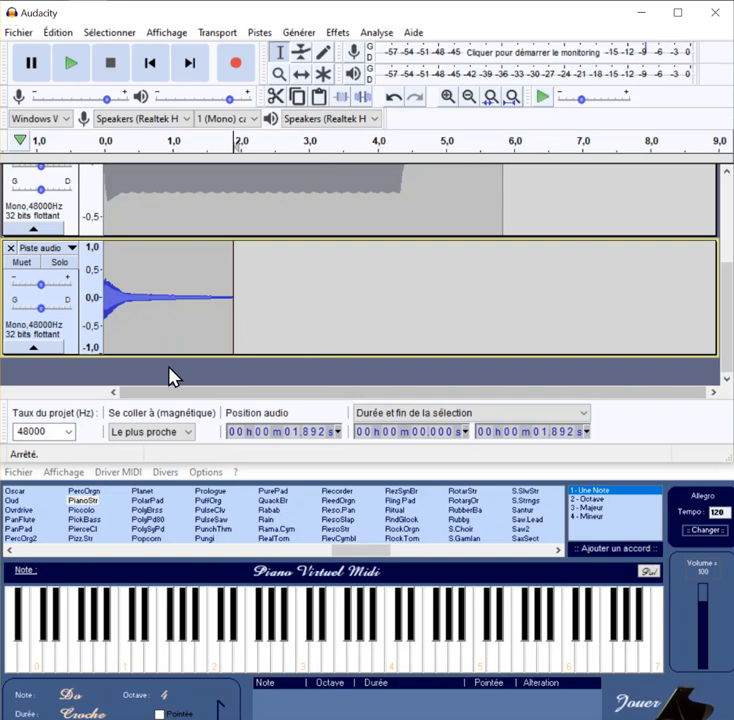
Step: Compare the piano note's waveform and period with the violin's around 0.061 to 0.079 s
click(446, 97)
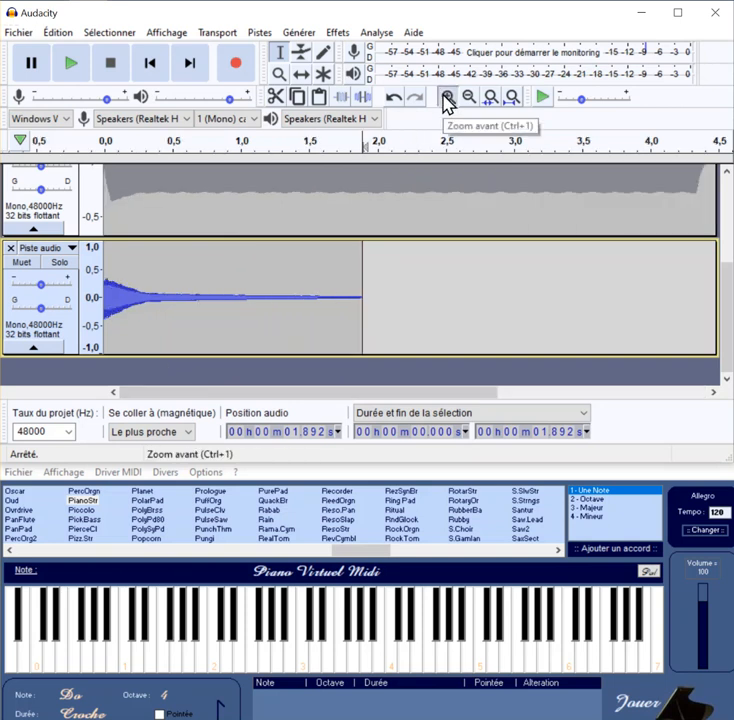
click(446, 97)
click(446, 97)
click(446, 97)
click(446, 97)
click(446, 97)
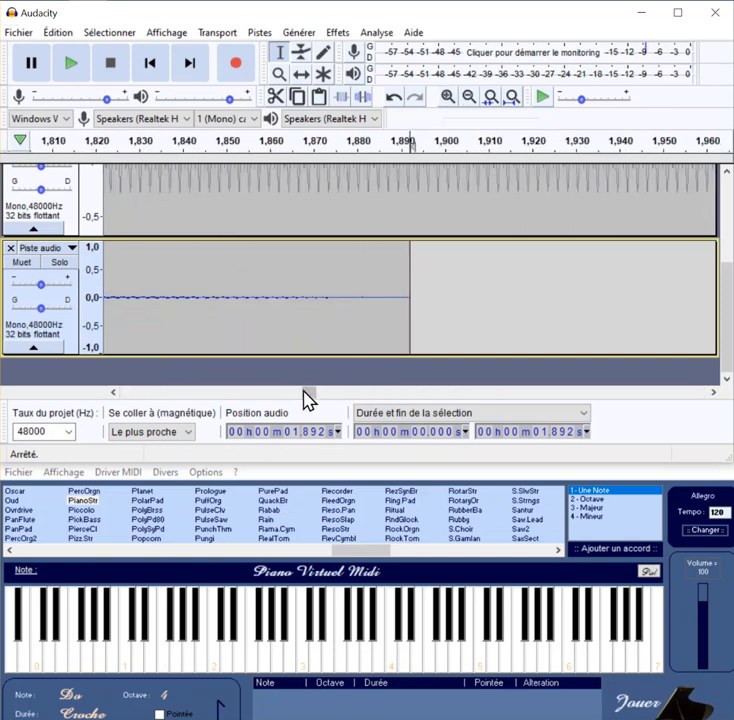
drag(303, 391, 70, 380)
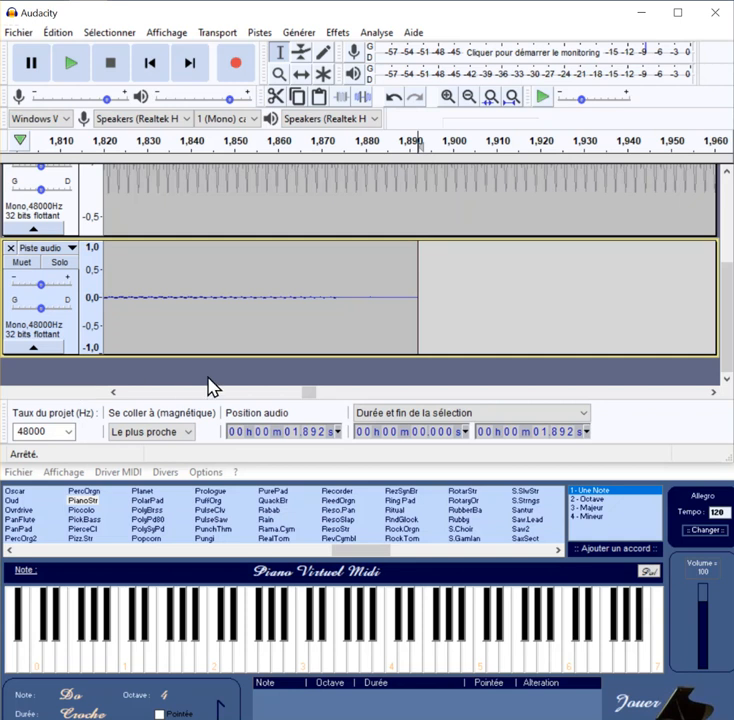
drag(301, 387, 110, 400)
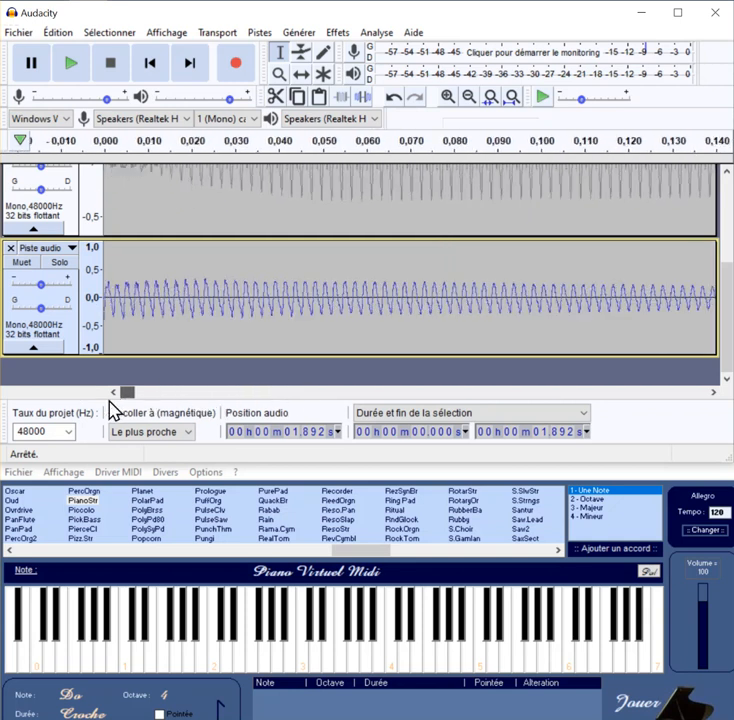
drag(726, 326, 729, 297)
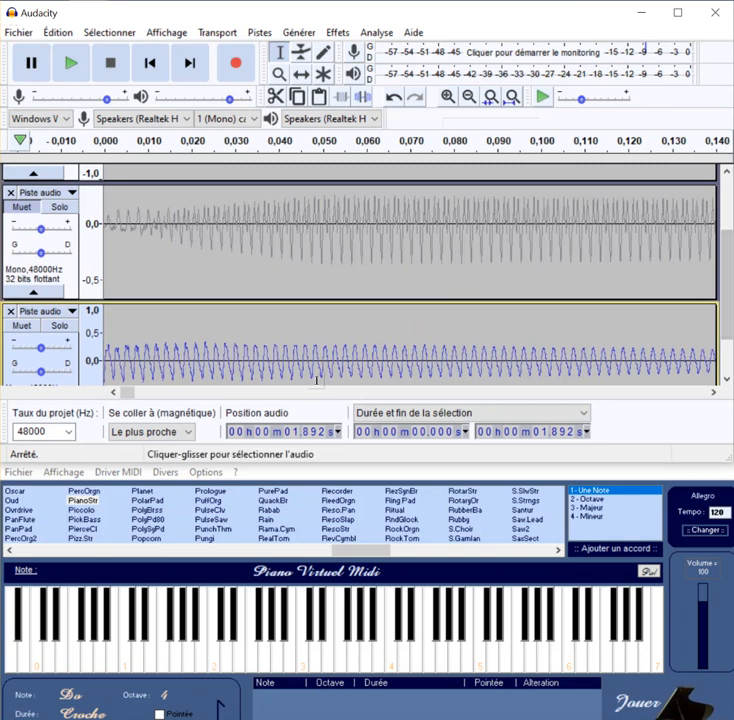
click(448, 97)
click(448, 97)
click(448, 97)
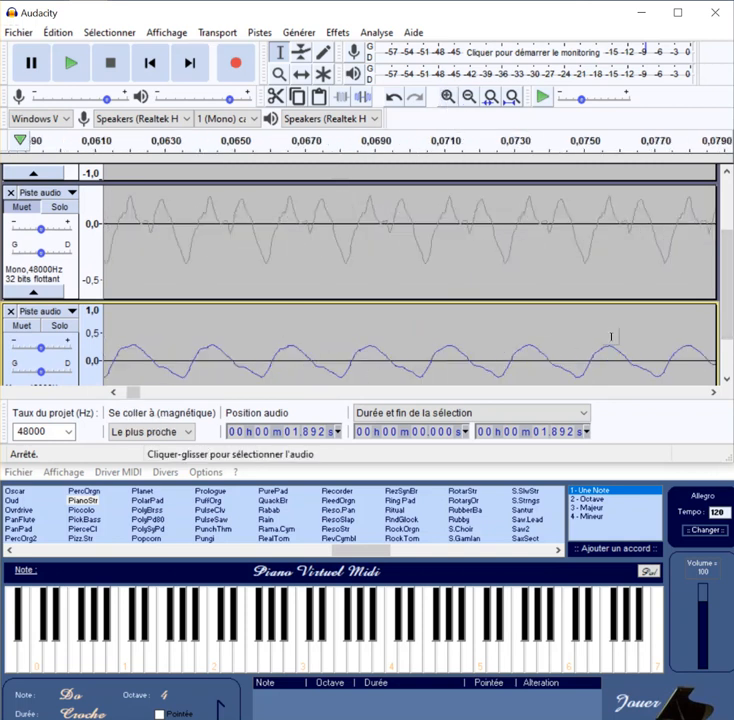
Step: Compare how the flute, violin and piano waveforms begin within the first 0.017 s
scroll(730, 303, up, 1)
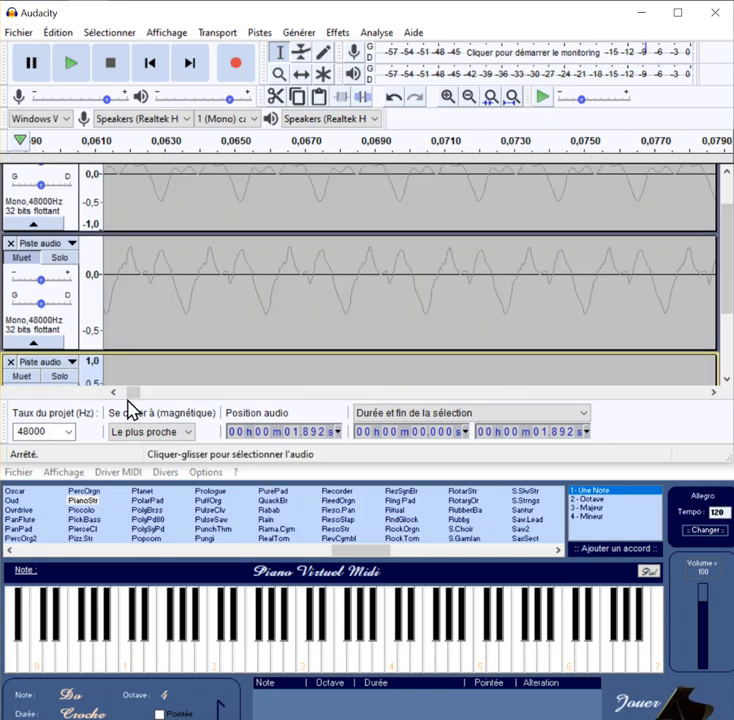
drag(141, 398, 118, 395)
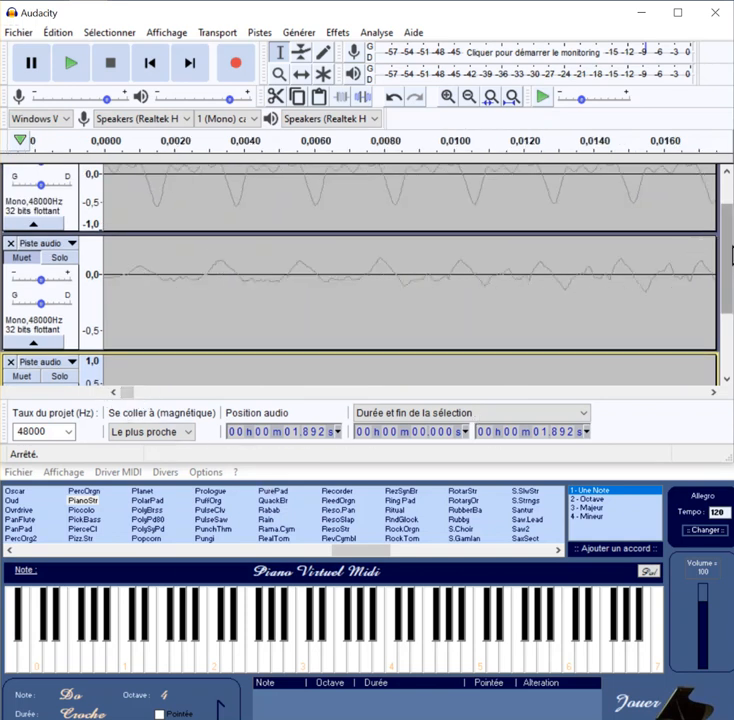
drag(731, 258, 730, 308)
drag(733, 273, 730, 307)
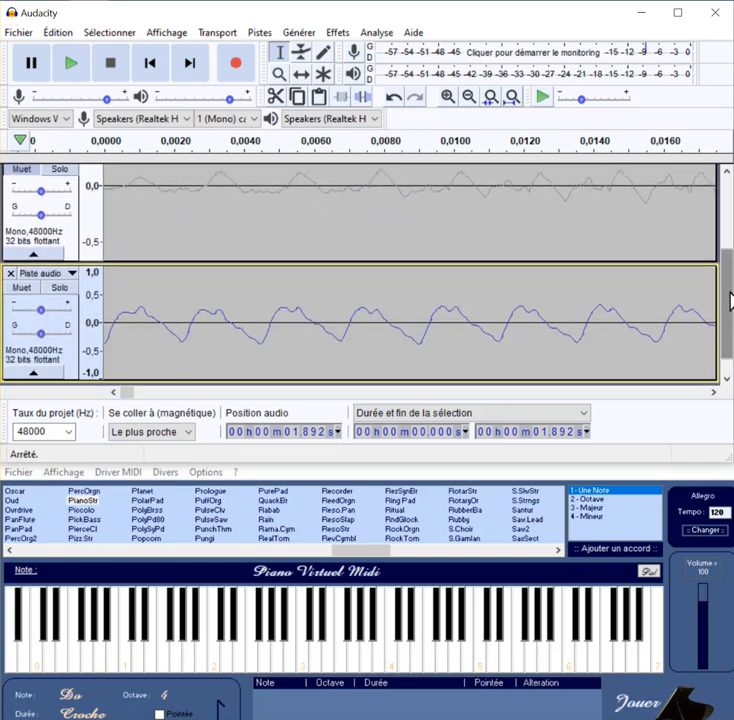
click(450, 99)
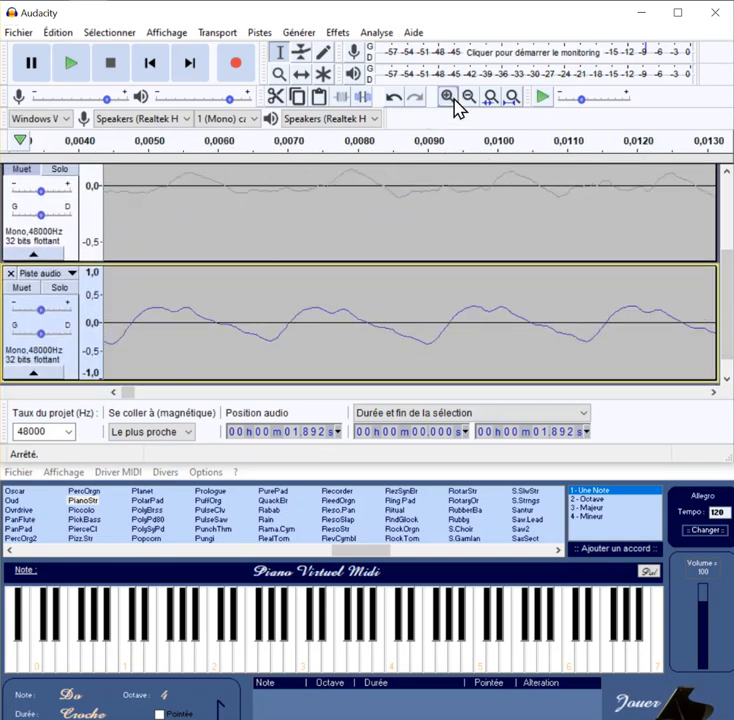
Step: Select the piano note from about 0.070 s to 1.579 s, plot its frequency spectrum, read the fundamental peak and close the plot
click(469, 100)
click(469, 100)
click(469, 100)
click(469, 100)
click(469, 100)
click(469, 100)
click(469, 100)
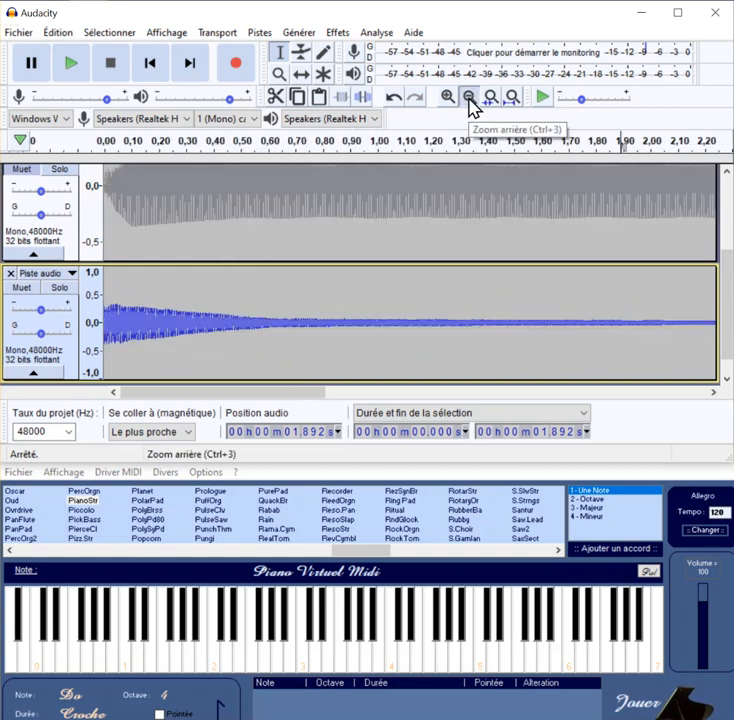
click(469, 100)
click(469, 100)
click(469, 100)
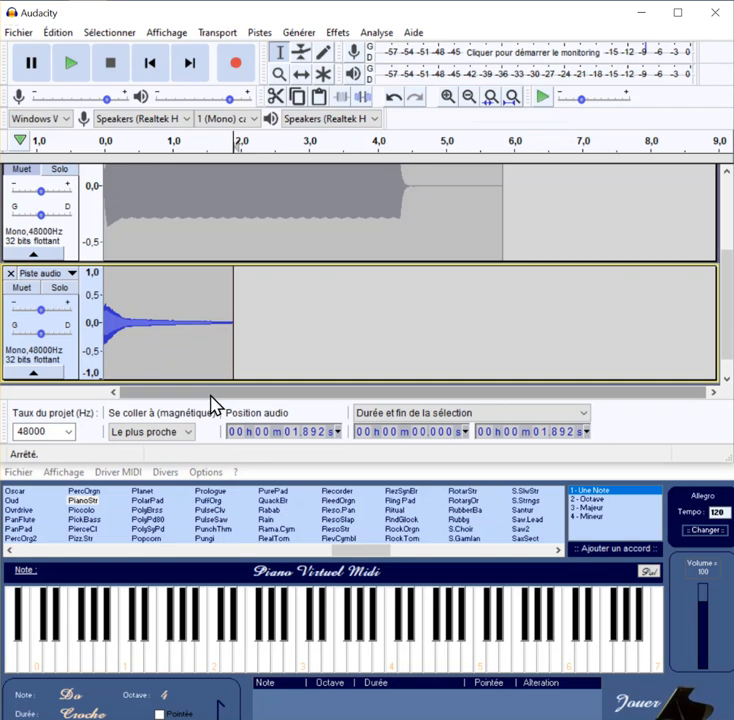
drag(109, 323, 214, 320)
click(370, 33)
click(396, 97)
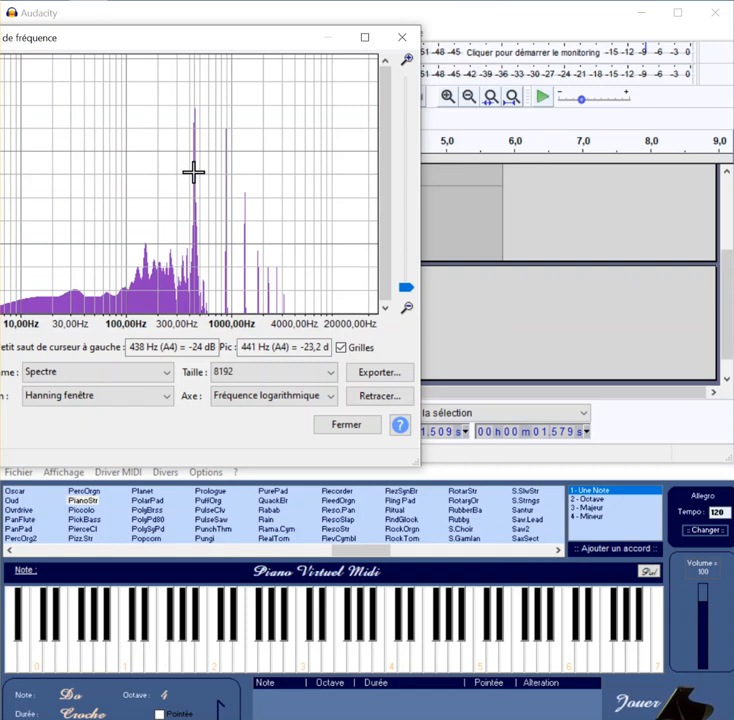
click(338, 426)
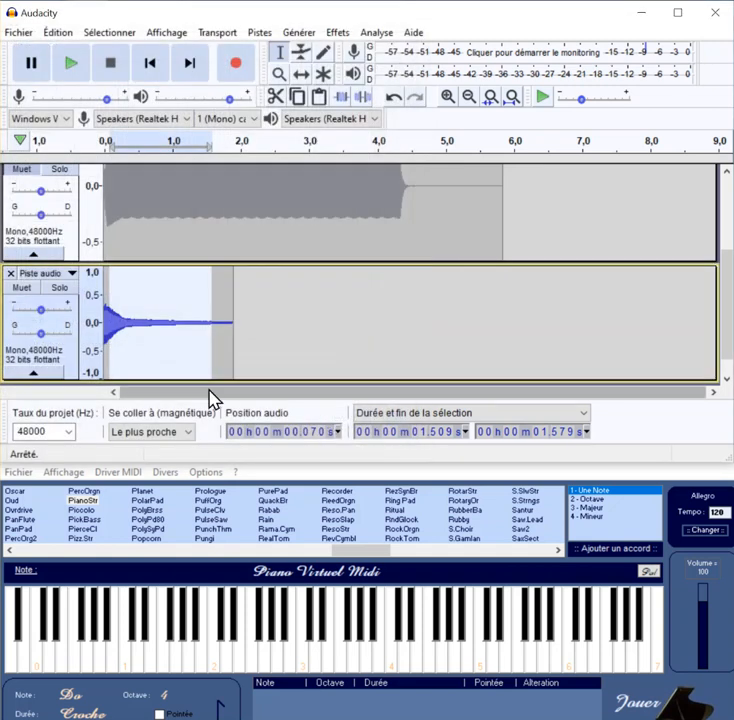